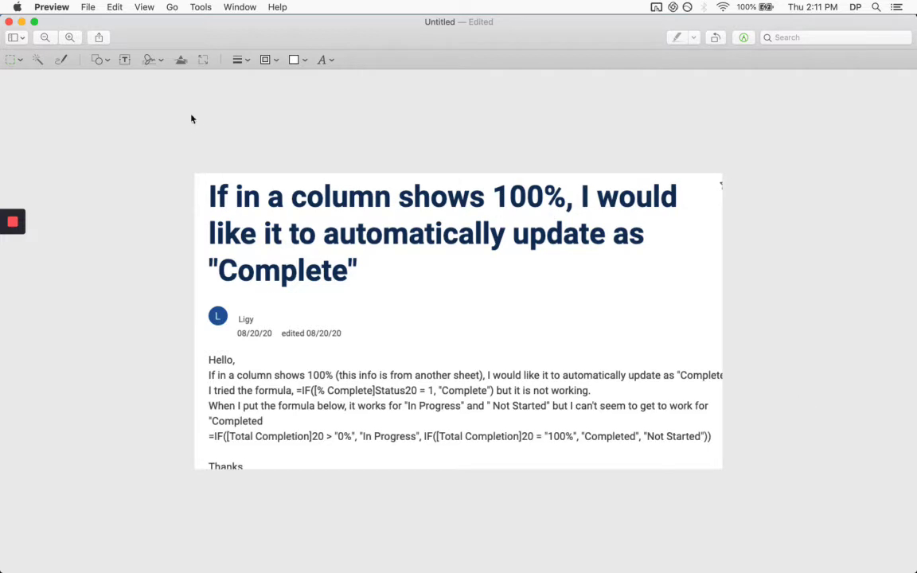
# Step: Bring Random Sheet - 2 into view and select the Status cells in rows 1–4
pyautogui.click(21, 22)
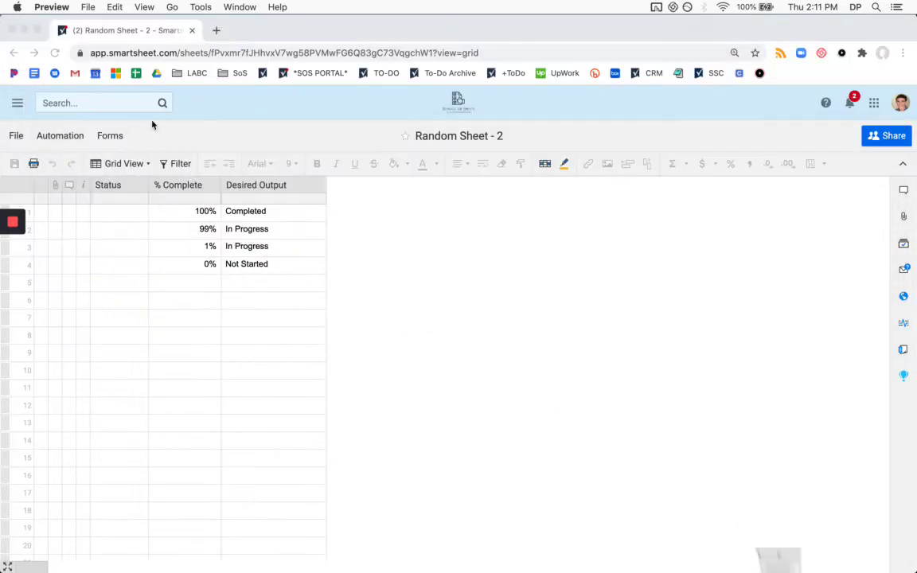
pyautogui.click(255, 251)
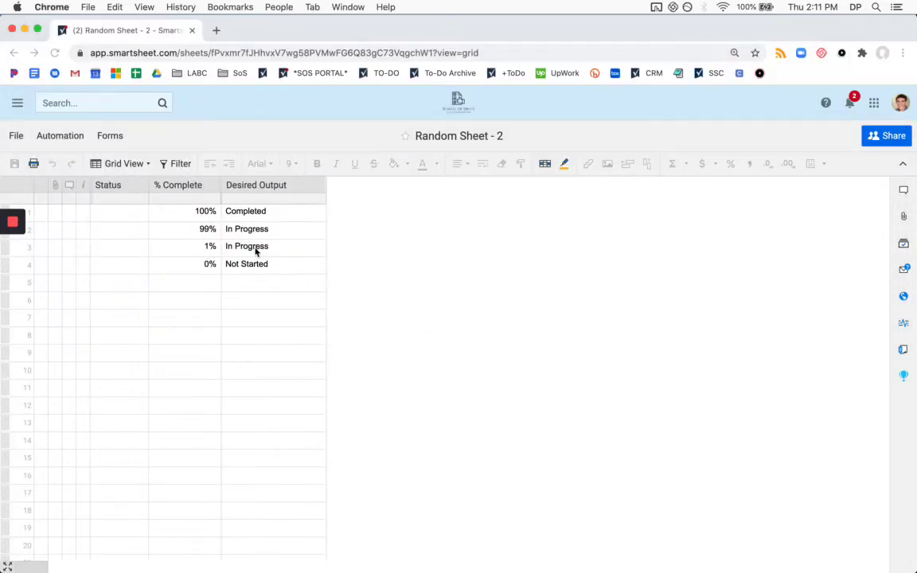
pyautogui.click(144, 216)
pyautogui.click(143, 231)
pyautogui.click(141, 248)
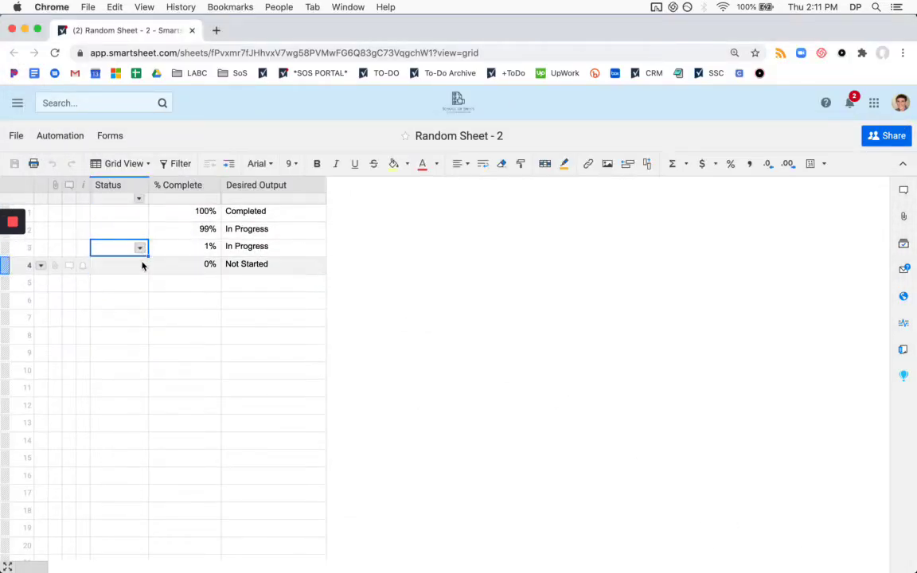
pyautogui.click(143, 264)
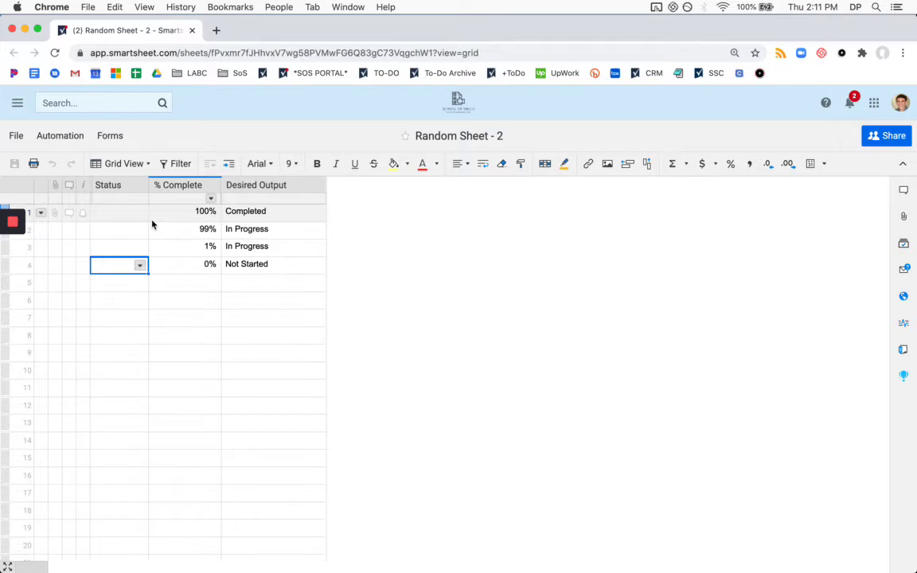
# Step: Drag the Status column header's right border outward to widen it
pyautogui.scroll(-2, 268, 247)
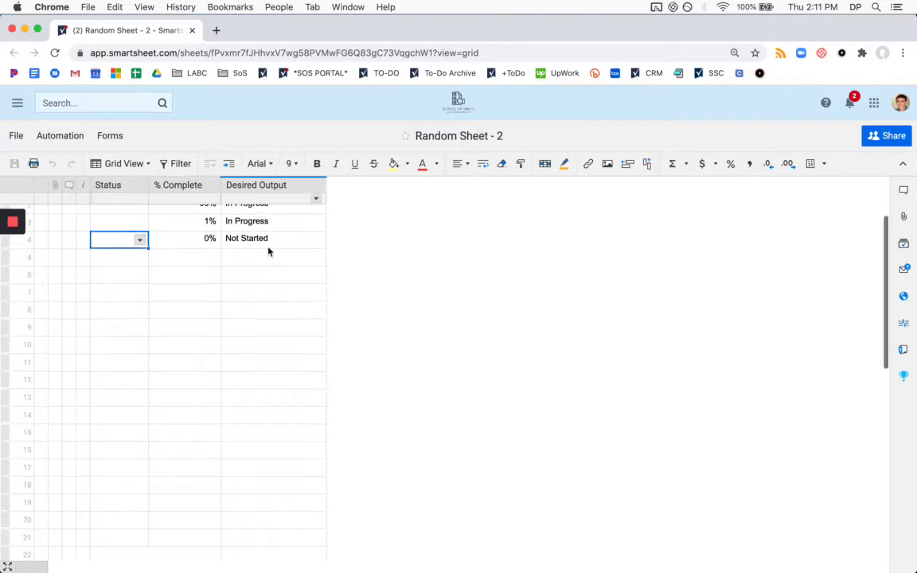
pyautogui.scroll(2, 262, 316)
pyautogui.click(126, 213)
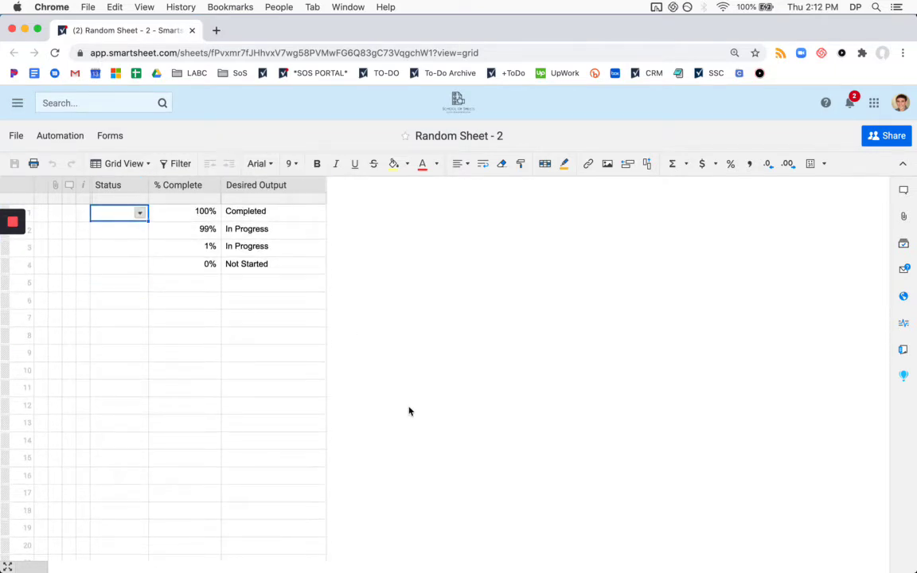
pyautogui.click(133, 185)
pyautogui.moveTo(148, 185); pyautogui.dragTo(184, 188)
pyautogui.click(374, 307)
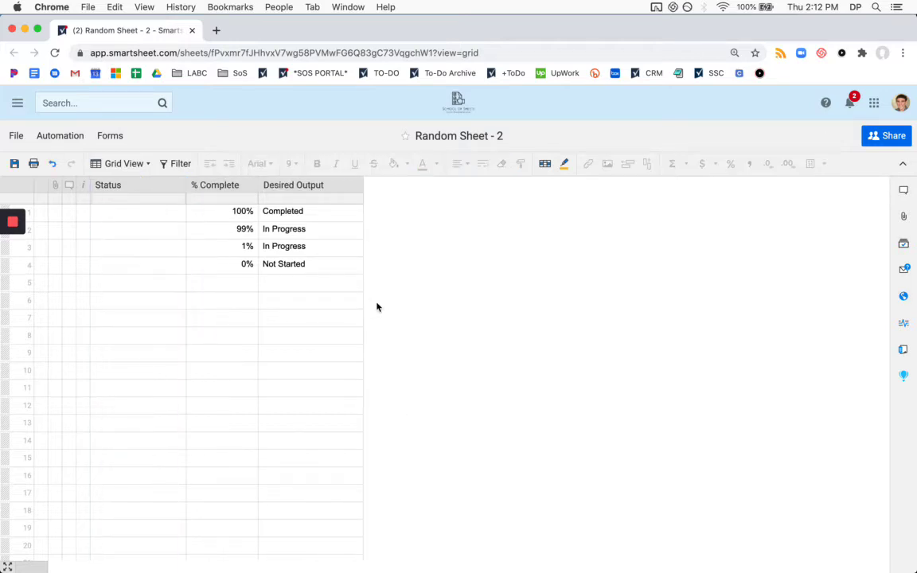
pyautogui.press('super+plus')
pyautogui.click(162, 232)
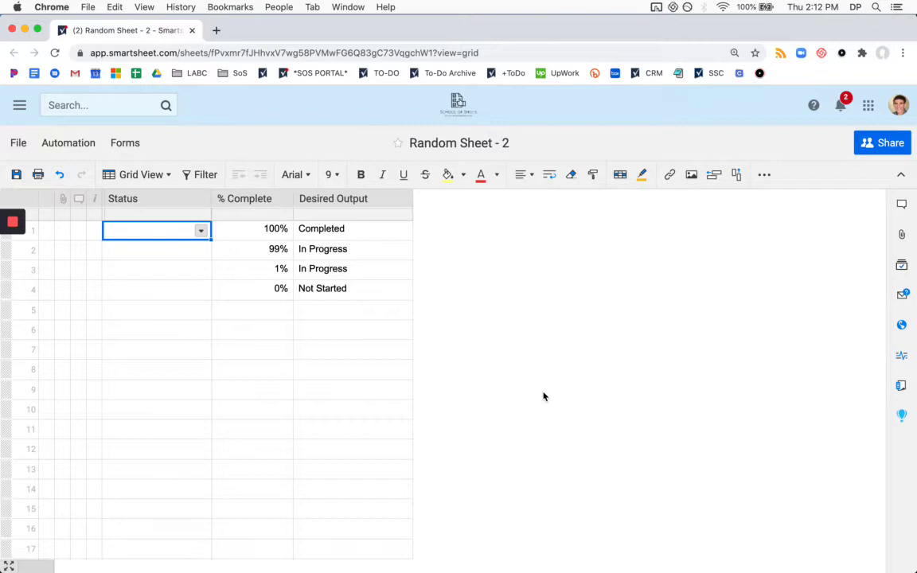
pyautogui.write('=IF(')
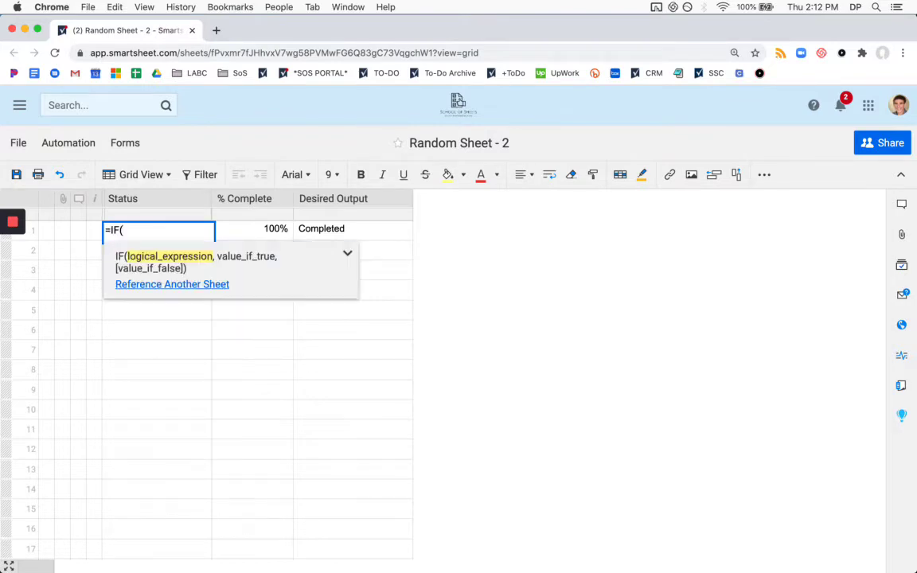
pyautogui.click(257, 232)
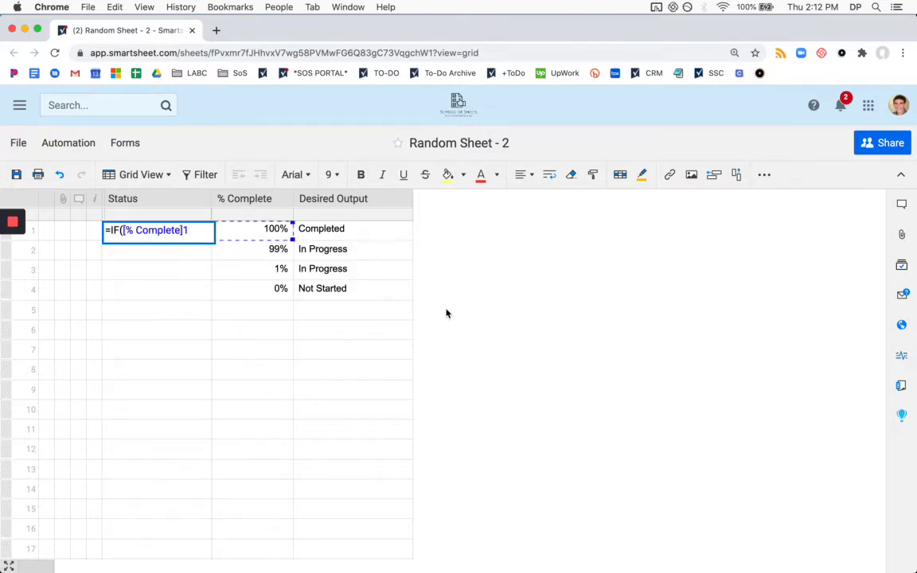
pyautogui.press('BackSpace')
pyautogui.write('@')
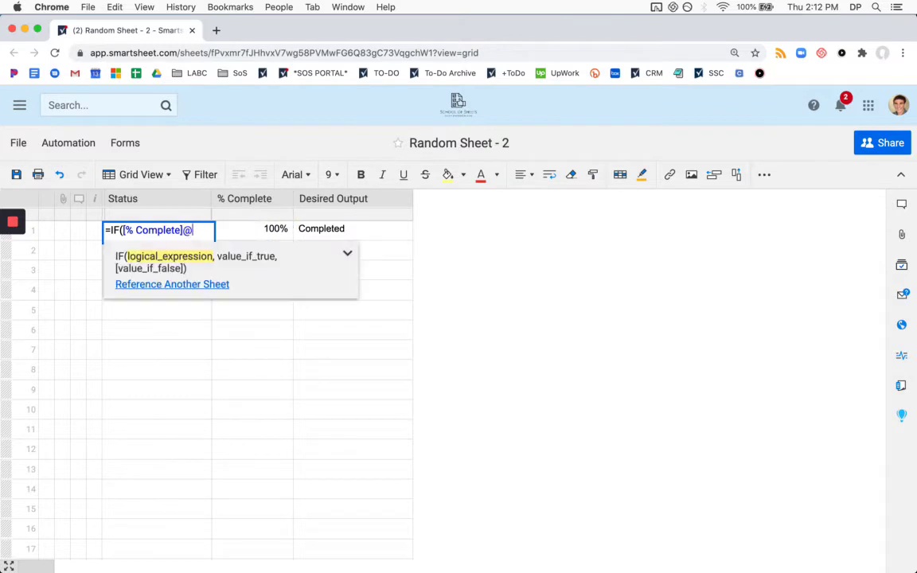
pyautogui.write('row')
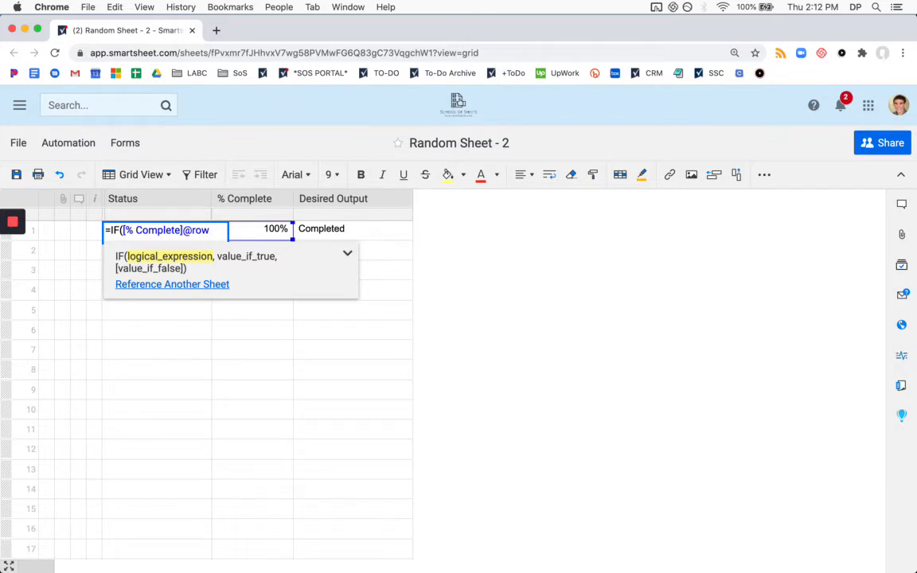
pyautogui.write(',')
pyautogui.press('BackSpace')
pyautogui.write('=1')
pyautogui.write(', "Comp')
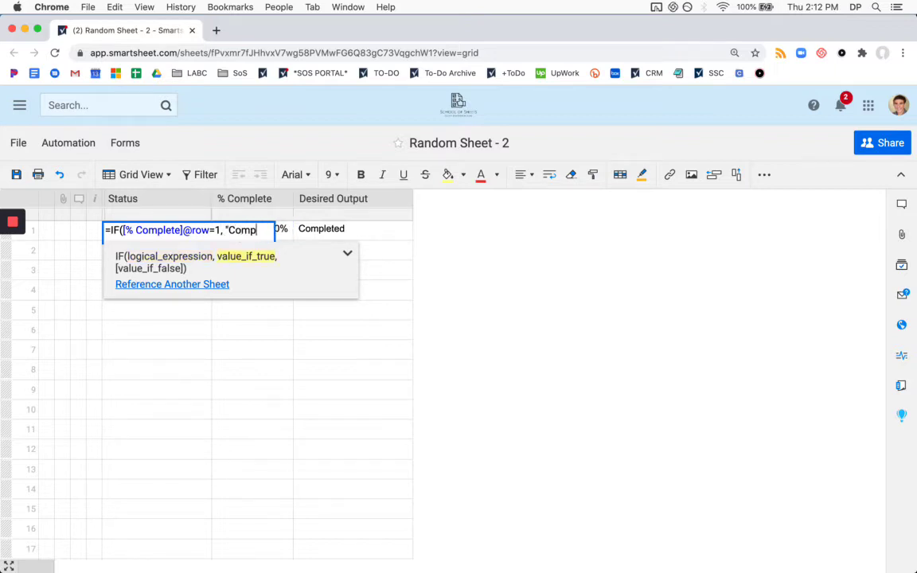
pyautogui.write('leted", if(')
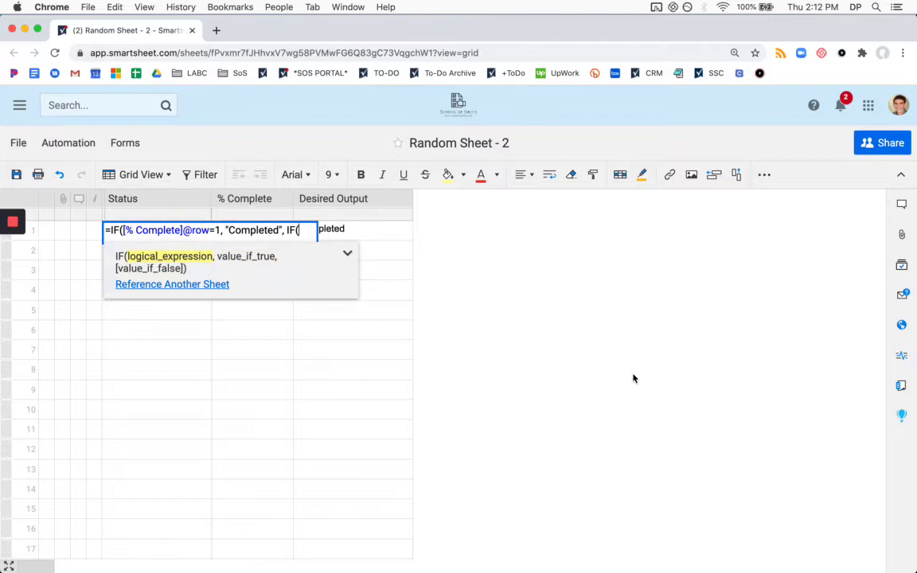
pyautogui.write('[% Complete]')
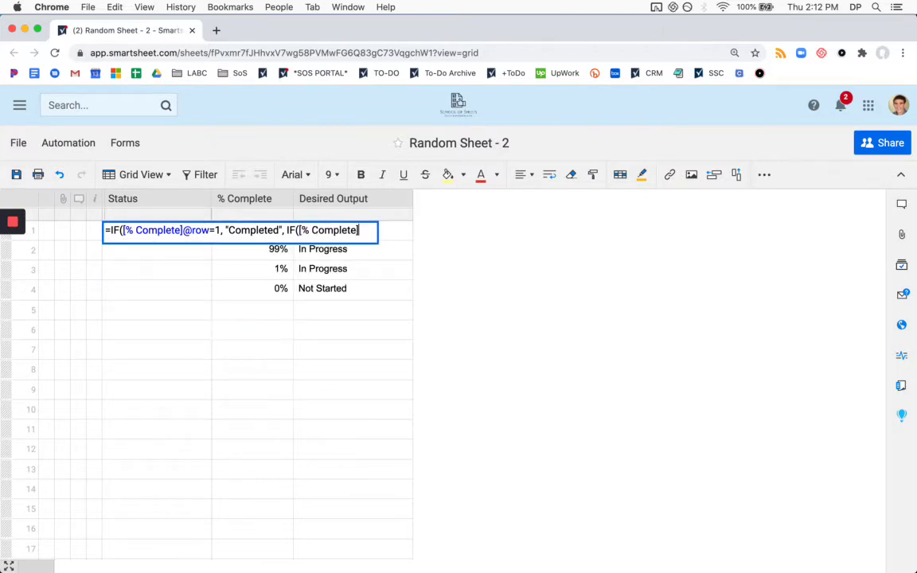
pyautogui.write('@row')
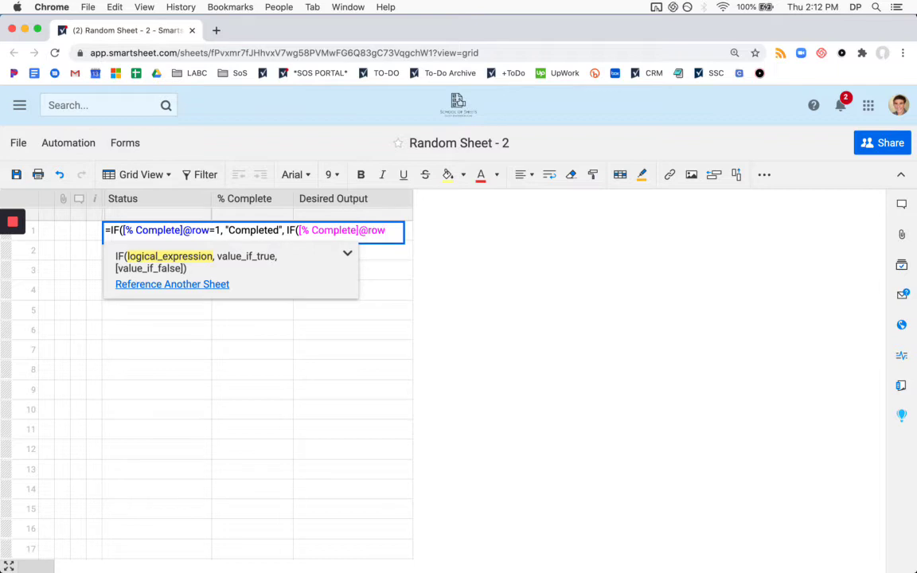
pyautogui.write('>0, "In Progress')
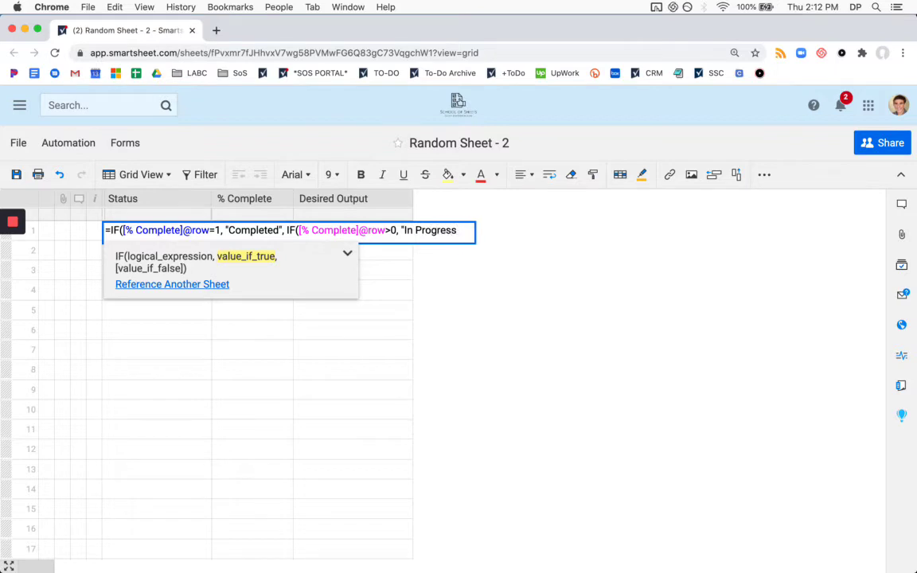
pyautogui.write('"')
# Step: Append ,0) to row 1's Status formula so the nested IF returns 0 otherwise
pyautogui.click(223, 231)
pyautogui.write(',')
pyautogui.write('0)')
# Step: Commit row 1's Status formula and fill it down through row 4
pyautogui.press('Return')
pyautogui.click(201, 234)
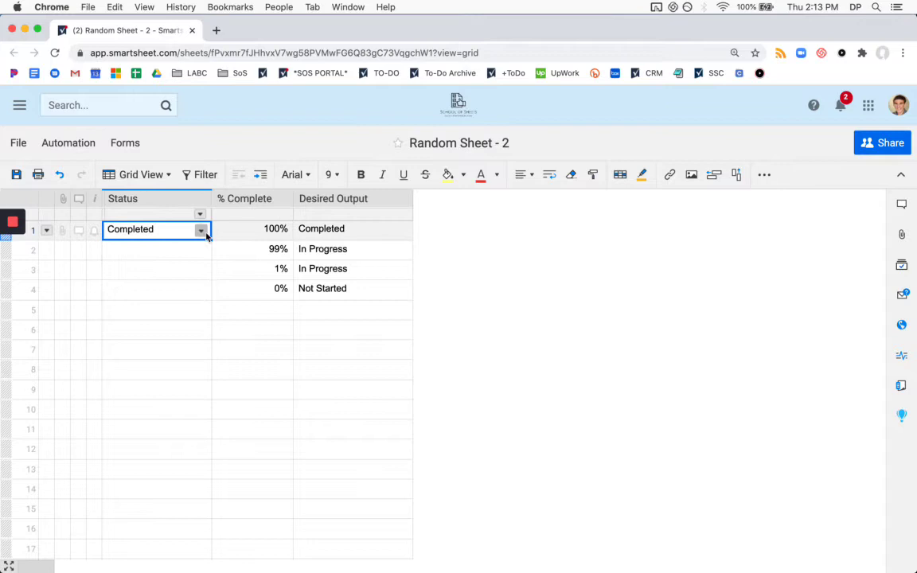
pyautogui.moveTo(209, 237); pyautogui.dragTo(210, 288)
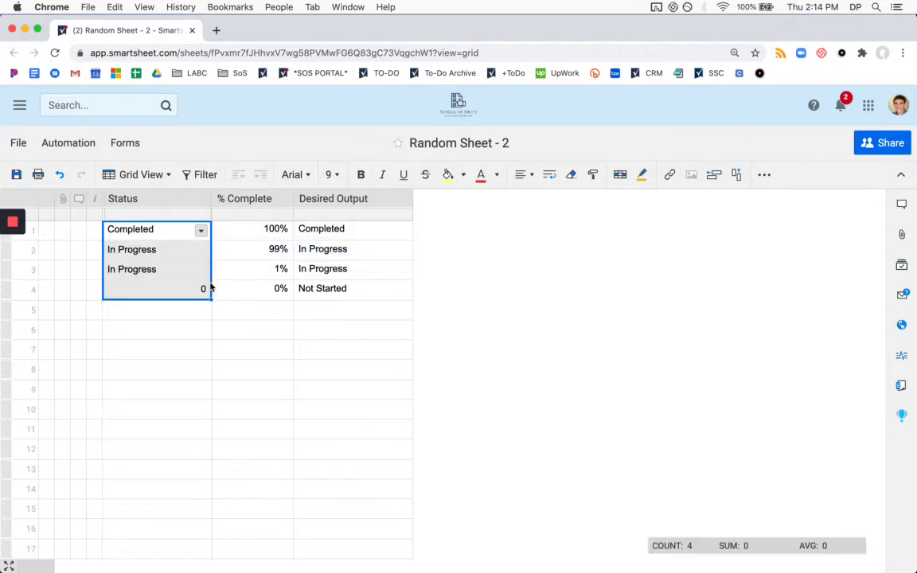
# Step: Replace the trailing 0 with "Not Started", paste the corrected formula into rows 1–4, and save
pyautogui.doubleClick(165, 234)
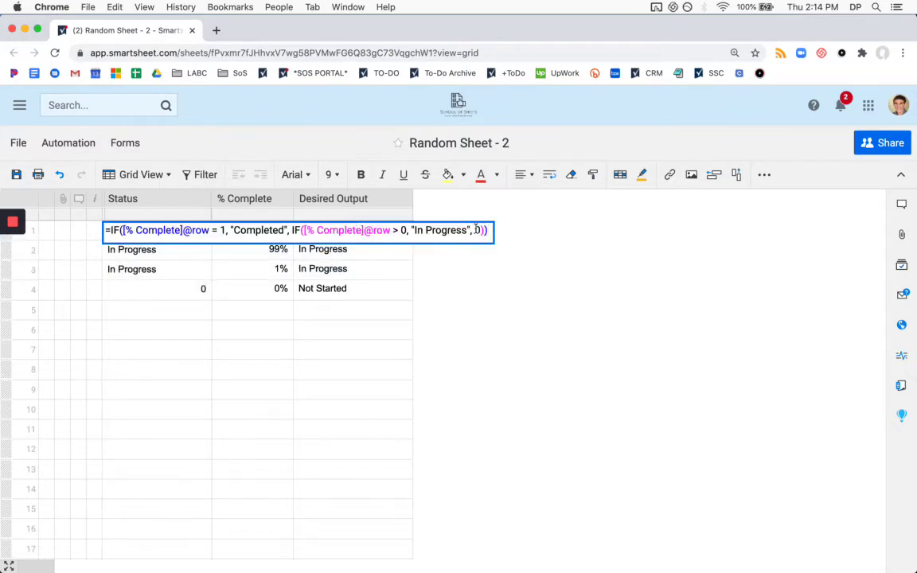
pyautogui.doubleClick(477, 230)
pyautogui.write('"Not ')
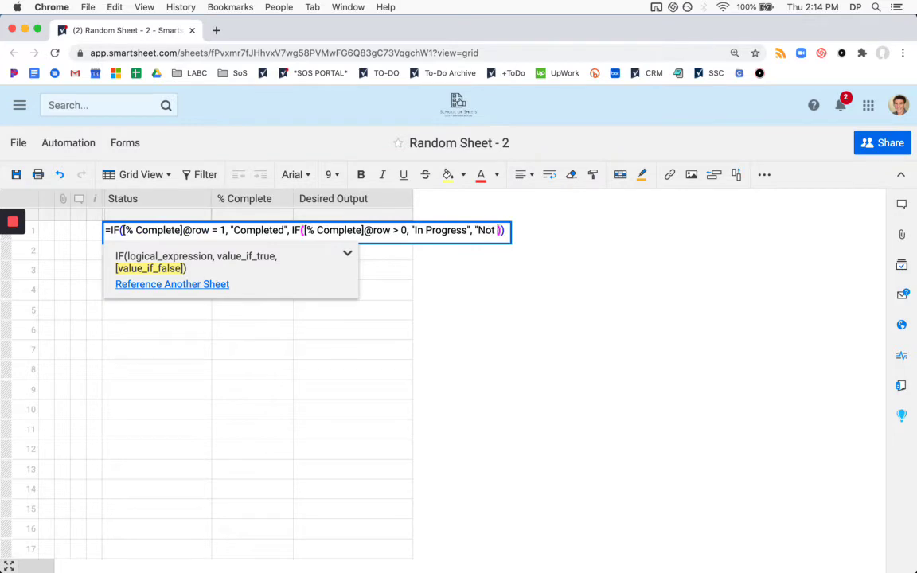
pyautogui.write('Started"')
pyautogui.press('Return')
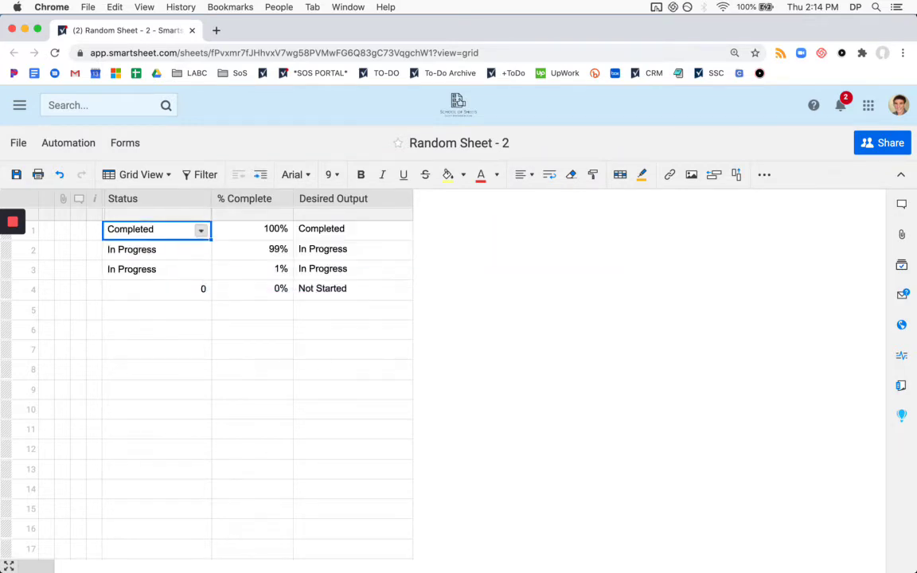
pyautogui.hotkey('ctrl', 'c')
pyautogui.hotkey('shift', 'Down')
pyautogui.hotkey('shift', 'Down')
pyautogui.hotkey('shift', 'Down')
pyautogui.hotkey('ctrl', 'v')
pyautogui.hotkey('ctrl', 's')
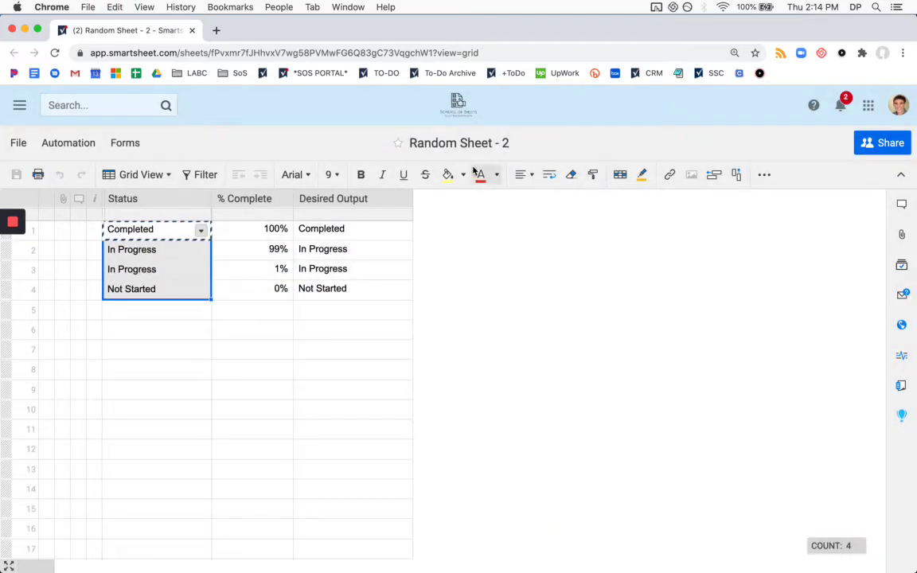
pyautogui.click(336, 296)
pyautogui.click(288, 328)
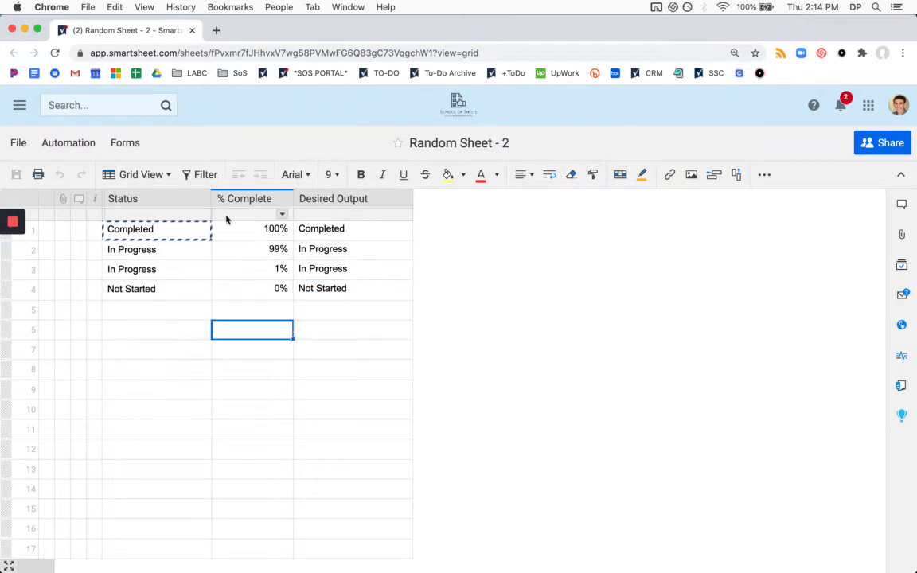
# Step: Change the Status column type to Symbols using the red/yellow/green/blue dot set
pyautogui.click(142, 205)
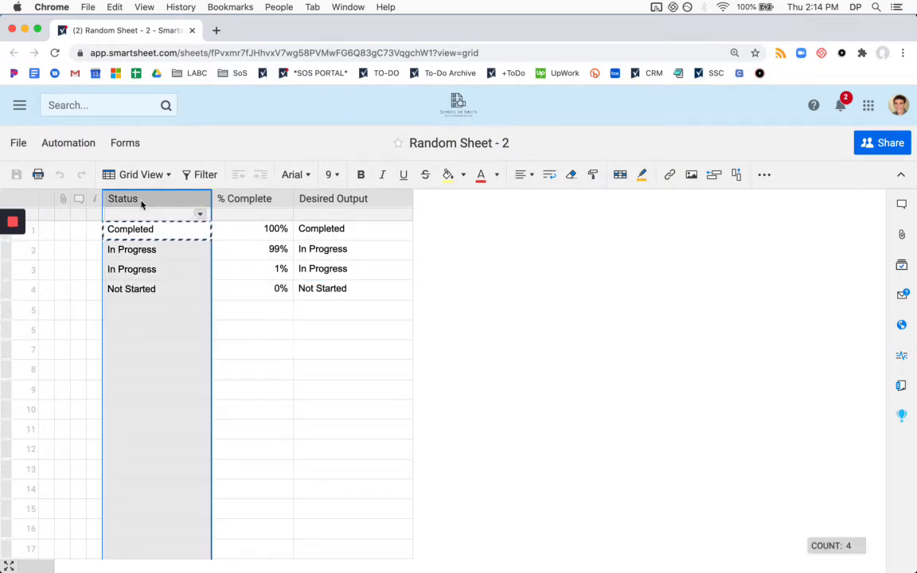
pyautogui.doubleClick(142, 204)
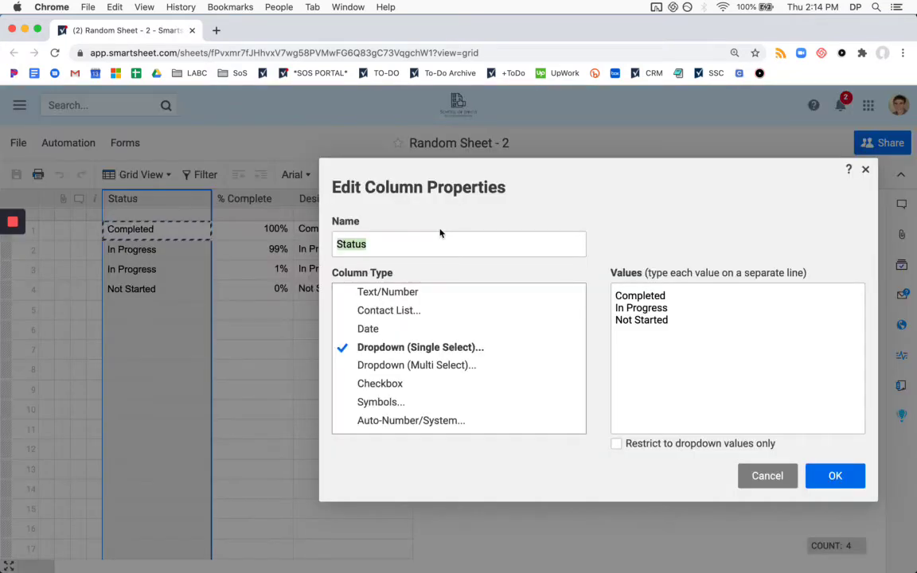
pyautogui.click(477, 405)
pyautogui.scroll(-5, 739, 325)
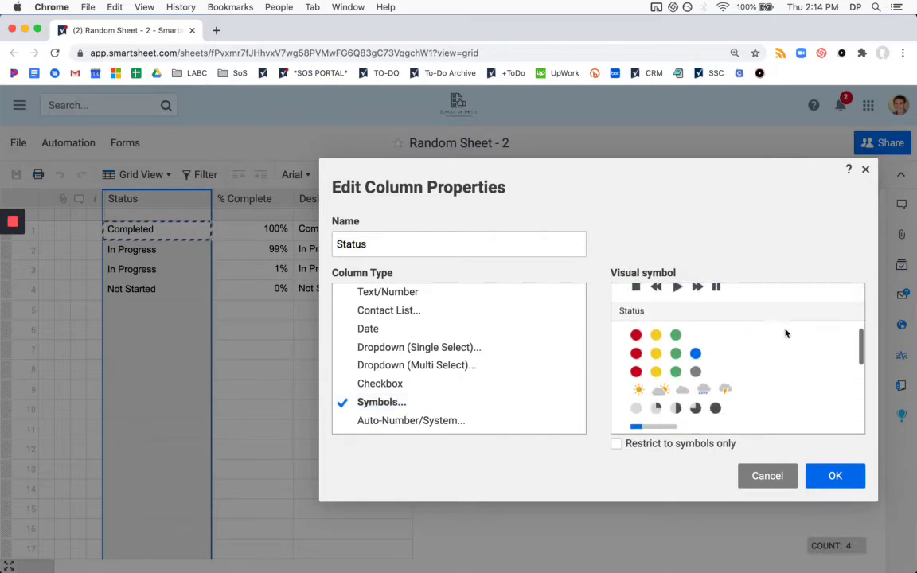
pyautogui.click(742, 352)
pyautogui.click(833, 475)
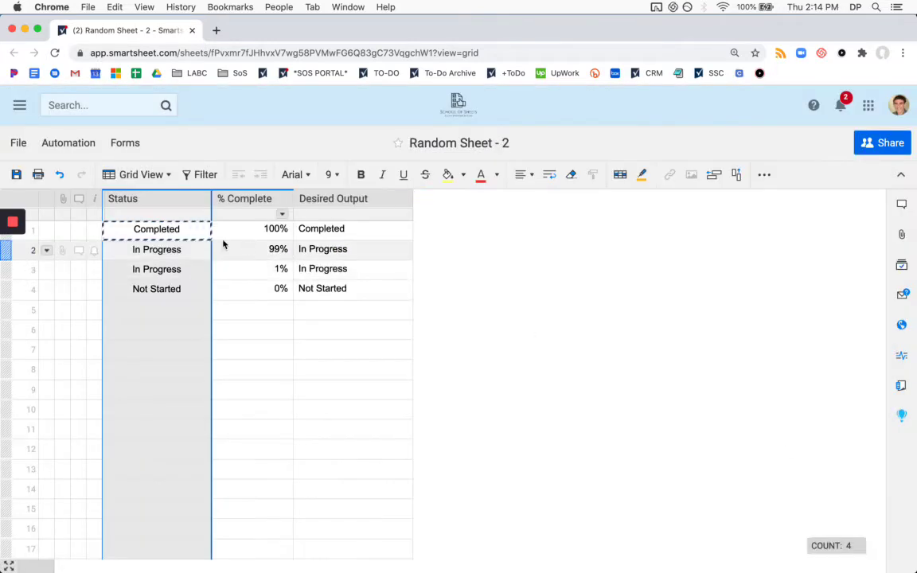
# Step: Edit row 1's formula to return Blue, Green and Yellow instead of the text labels
pyautogui.doubleClick(175, 232)
pyautogui.doubleClick(255, 231)
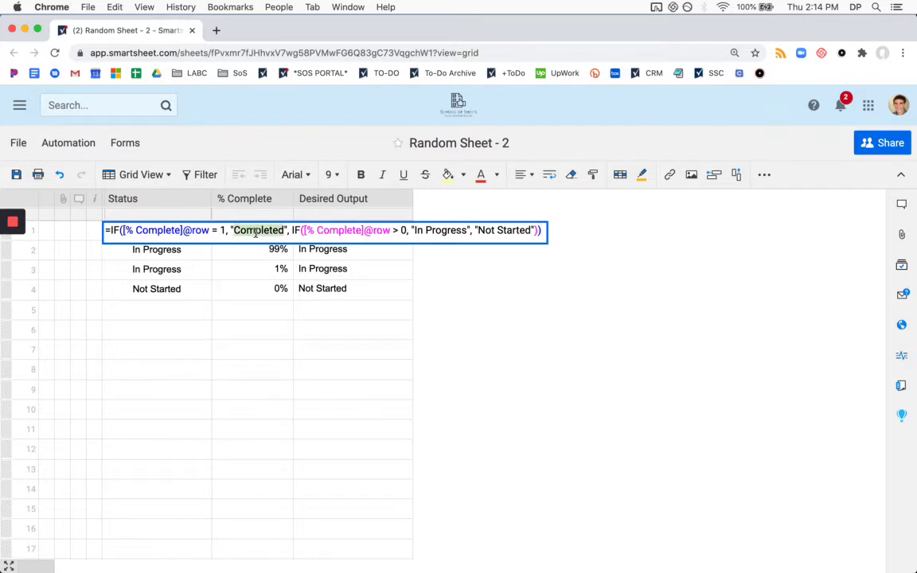
pyautogui.write('Blue')
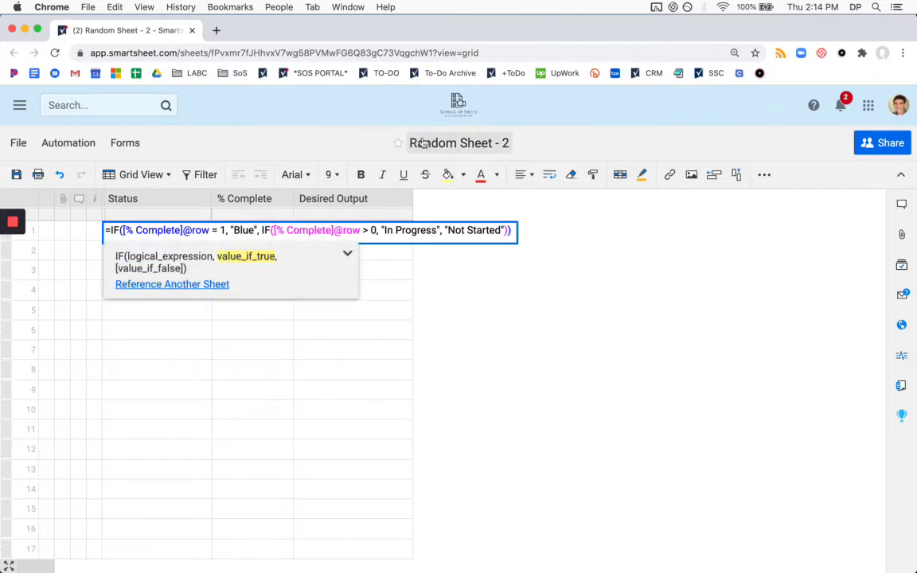
pyautogui.click(383, 230)
pyautogui.press('Delete')
pyautogui.press('Delete')
pyautogui.press('Delete')
pyautogui.press('Delete')
pyautogui.press('Delete')
pyautogui.press('Delete')
pyautogui.press('Delete')
pyautogui.press('Delete')
pyautogui.press('Delete')
pyautogui.press('Delete')
pyautogui.press('Delete')
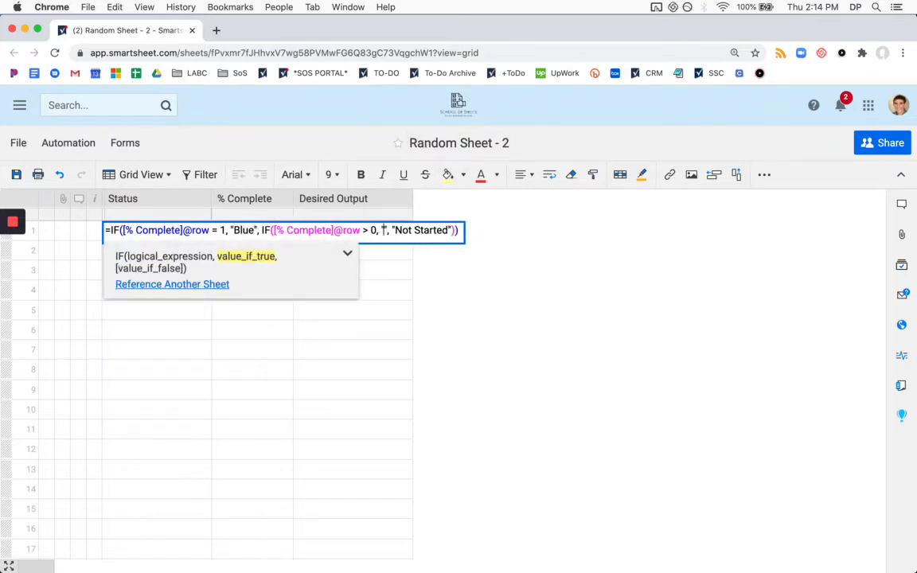
pyautogui.write('Green')
pyautogui.doubleClick(454, 230)
pyautogui.press('BackSpace')
pyautogui.press('BackSpace')
pyautogui.press('BackSpace')
pyautogui.press('BackSpace')
pyautogui.press('BackSpace')
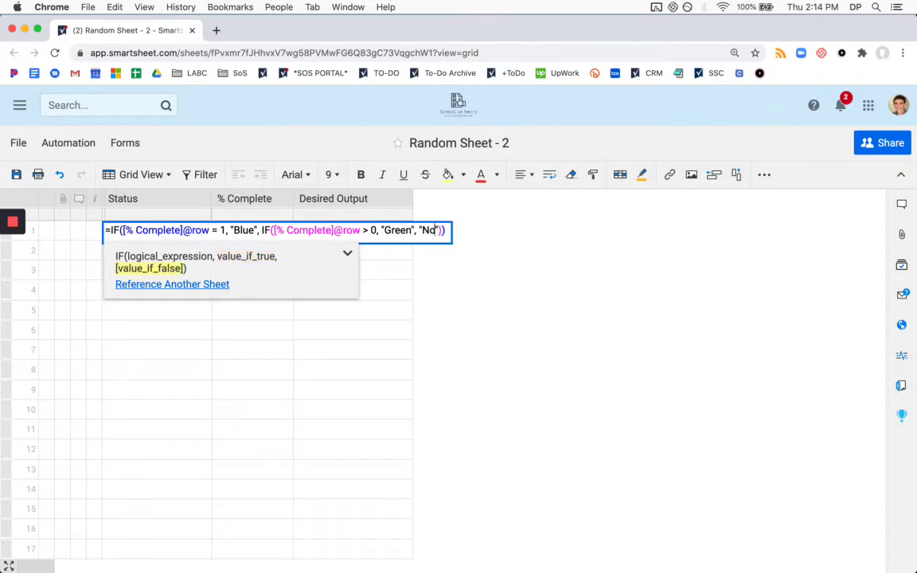
pyautogui.write('Yellow')
pyautogui.press('Return')
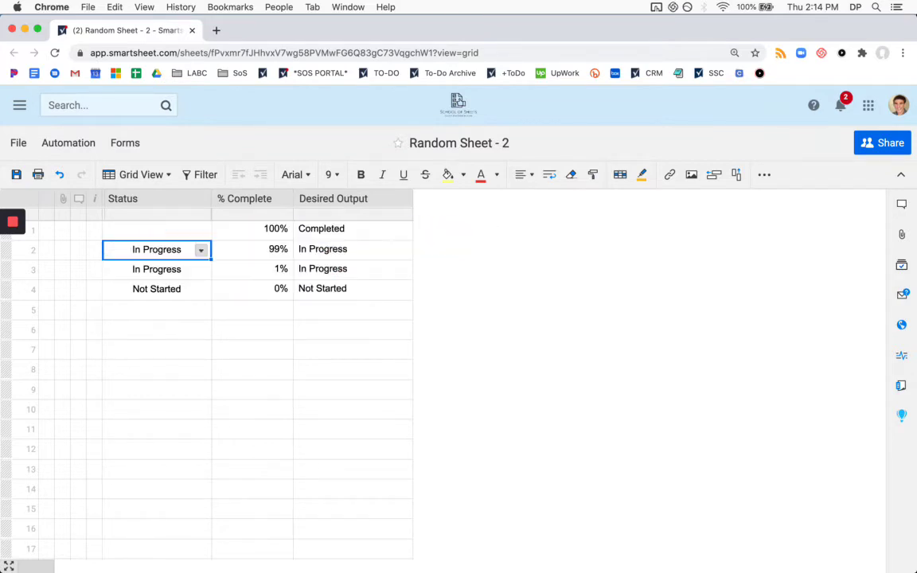
# Step: Paste the colour formula into Status rows 2–4 and review row 1's formula
pyautogui.click(156, 230)
pyautogui.moveTo(156, 249); pyautogui.dragTo(156, 288)
pyautogui.hotkey('ctrl', 'v')
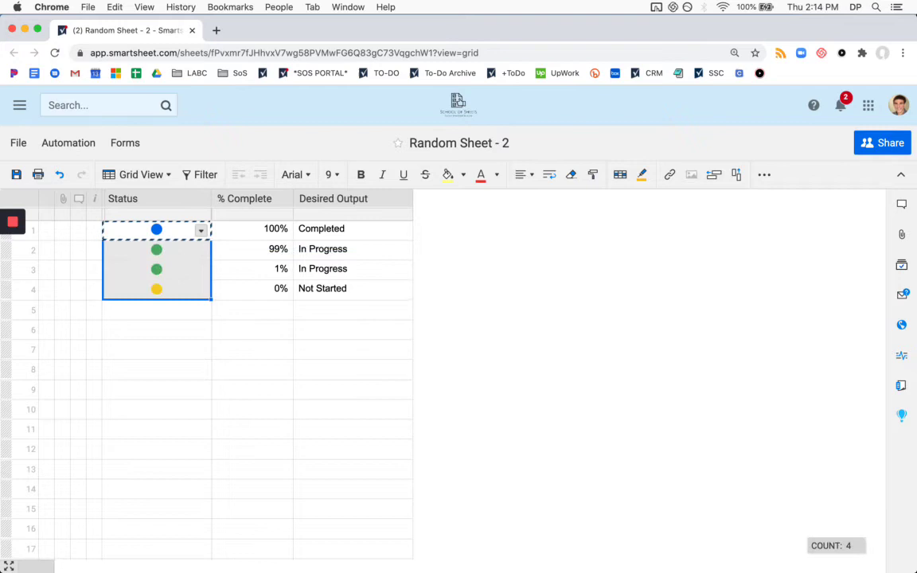
pyautogui.click(450, 384)
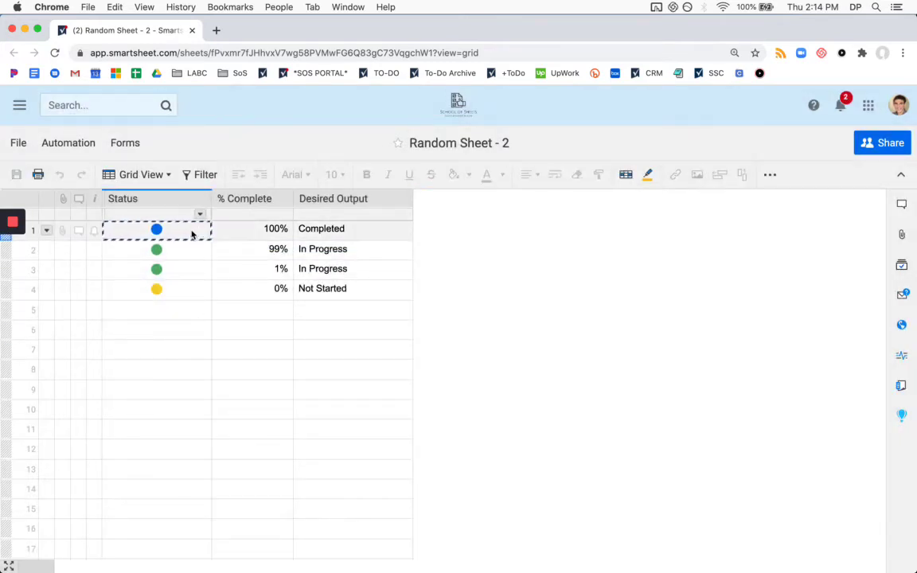
pyautogui.doubleClick(203, 230)
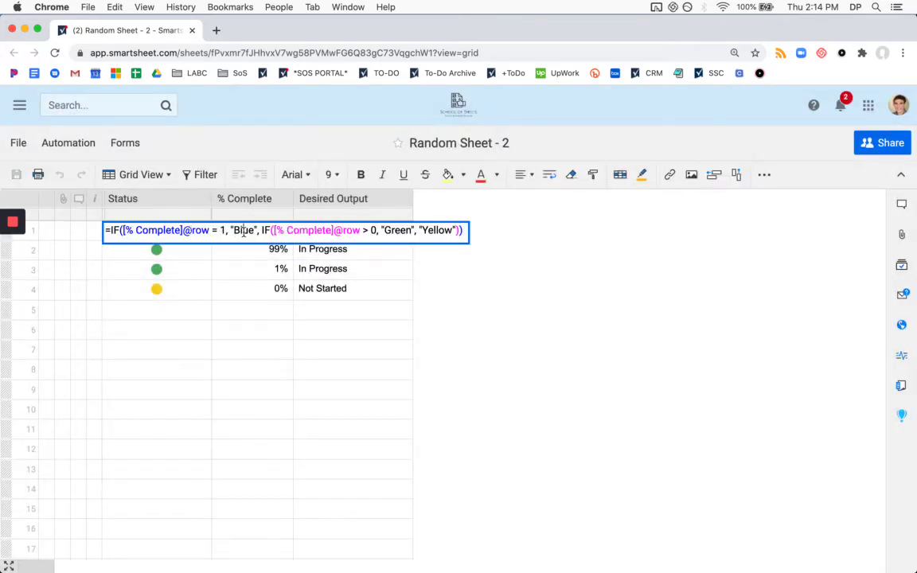
pyautogui.click(387, 231)
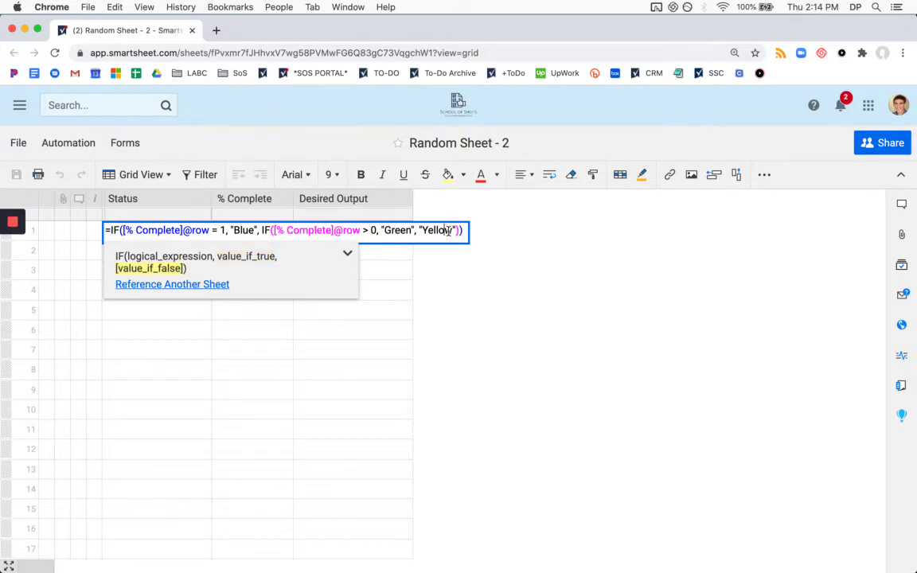
pyautogui.click(323, 384)
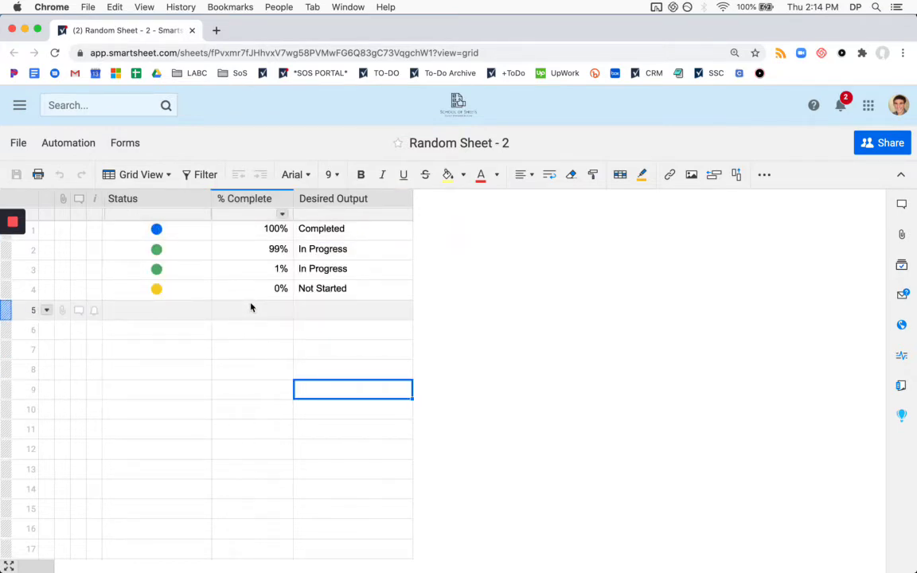
pyautogui.click(260, 202)
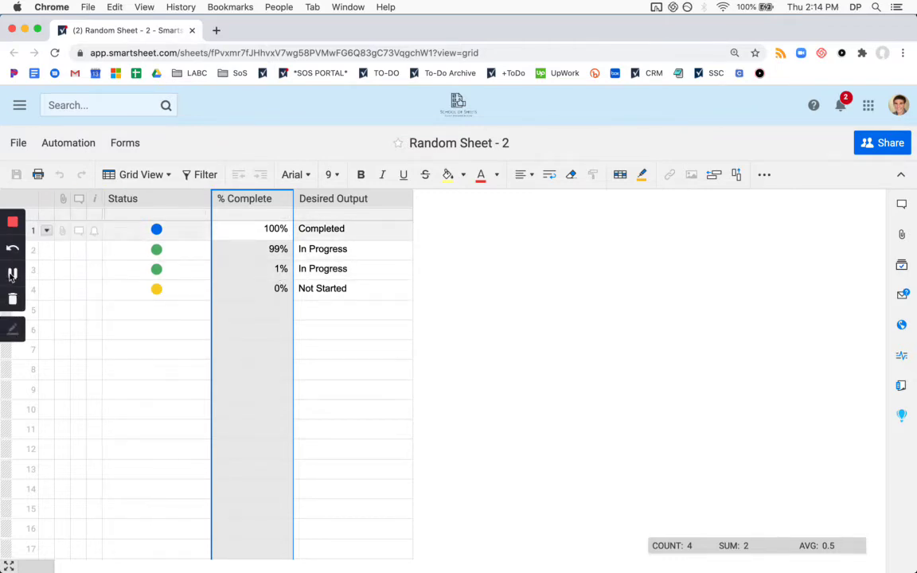
# Step: Rename the Name column to Job Info, then show the Copy of Random Sheet - 2 sheet
pyautogui.click(14, 272)
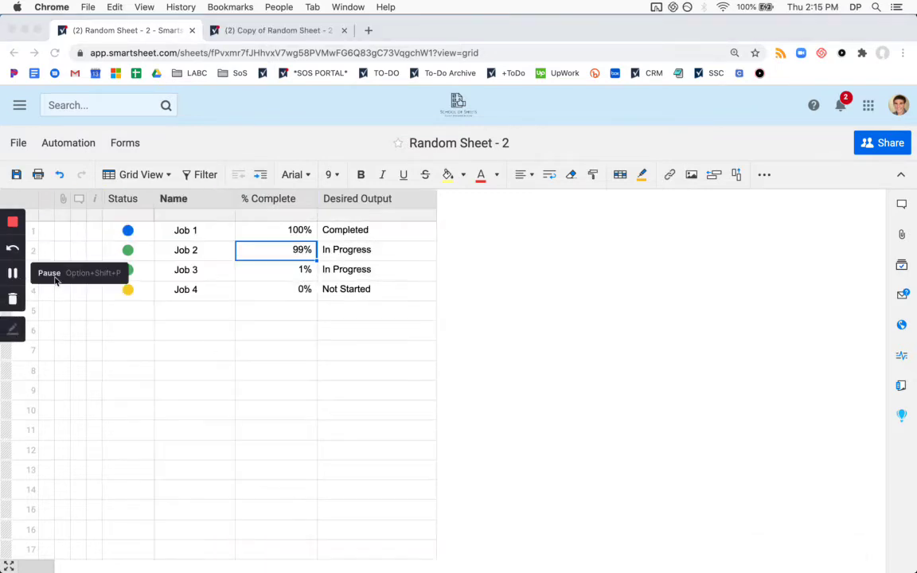
pyautogui.click(203, 200)
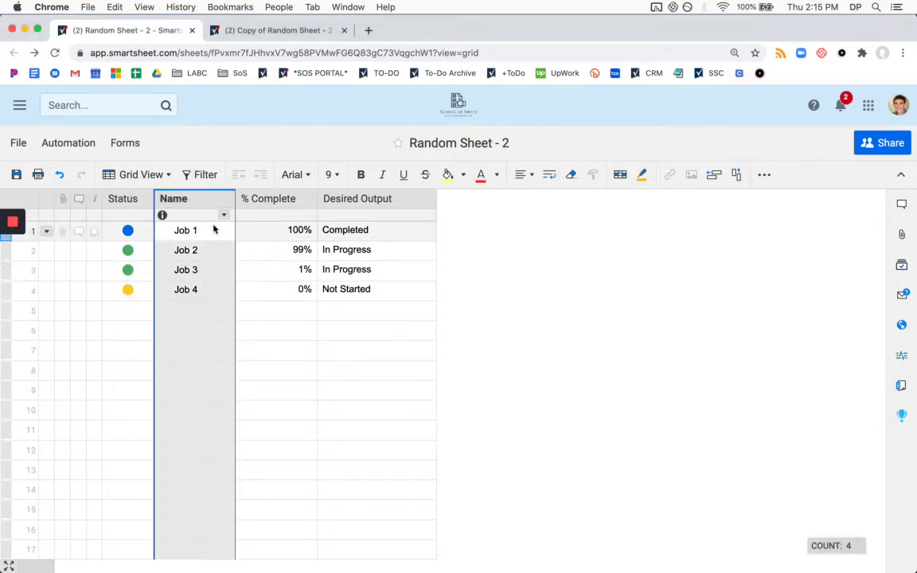
pyautogui.click(272, 32)
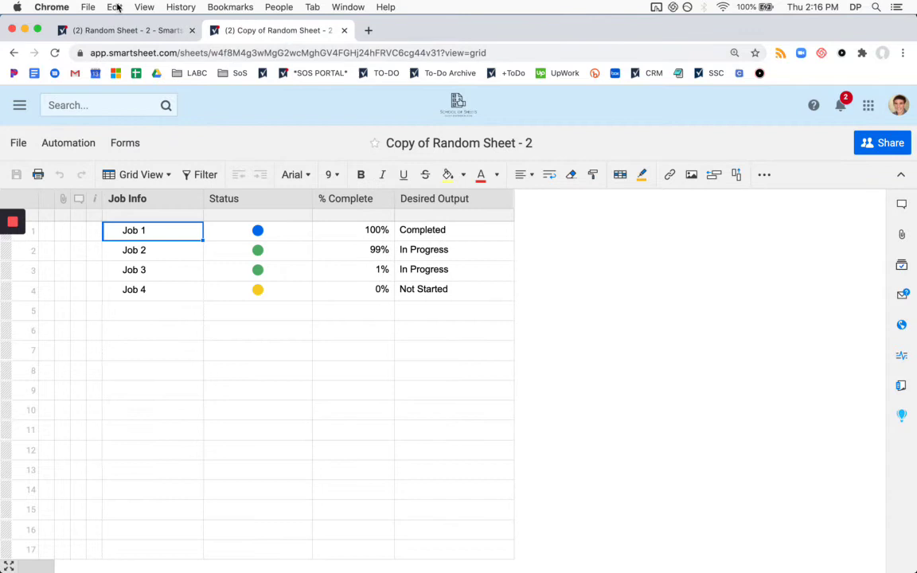
pyautogui.click(115, 32)
pyautogui.doubleClick(182, 202)
pyautogui.write('Jo')
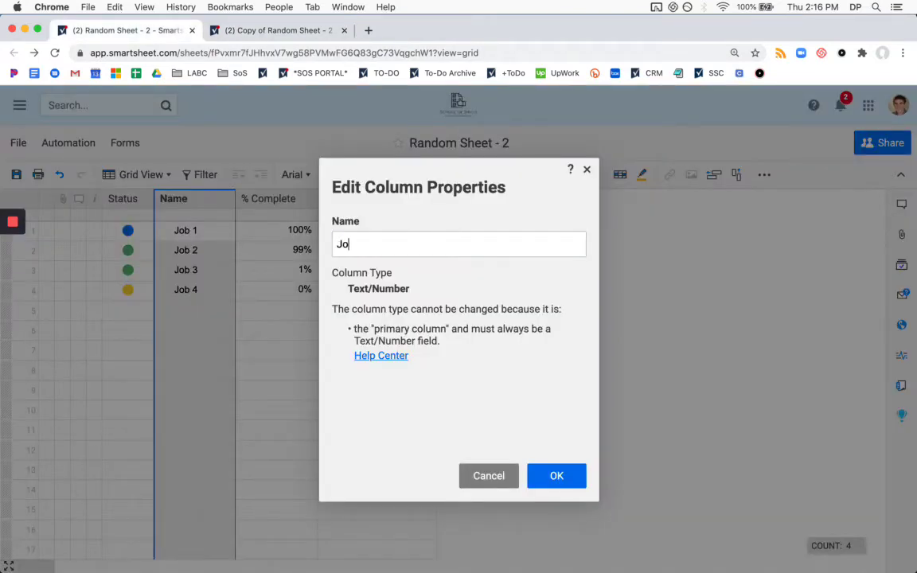
pyautogui.write('b Info')
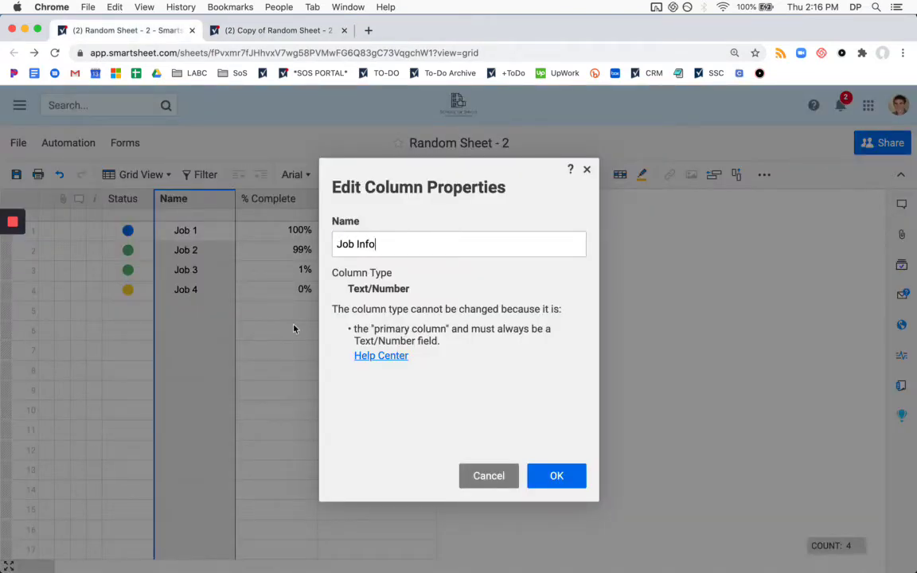
pyautogui.click(549, 478)
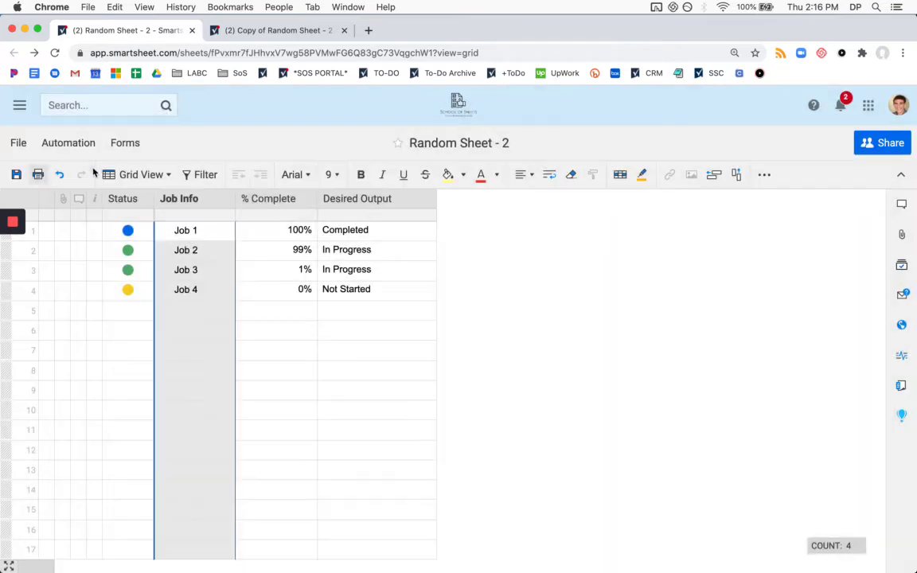
pyautogui.click(290, 31)
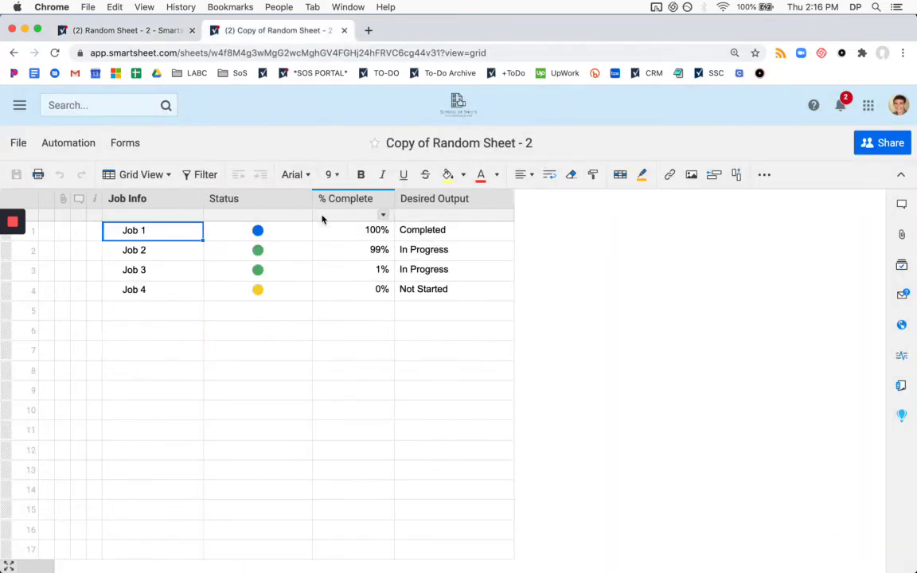
# Step: Move Job Info after Status in the copy, delete % Complete from Random Sheet - 2, and save
pyautogui.moveTo(147, 198)
pyautogui.mouseDown()
pyautogui.moveTo(227, 206)
pyautogui.moveTo(158, 199)
pyautogui.mouseUp()
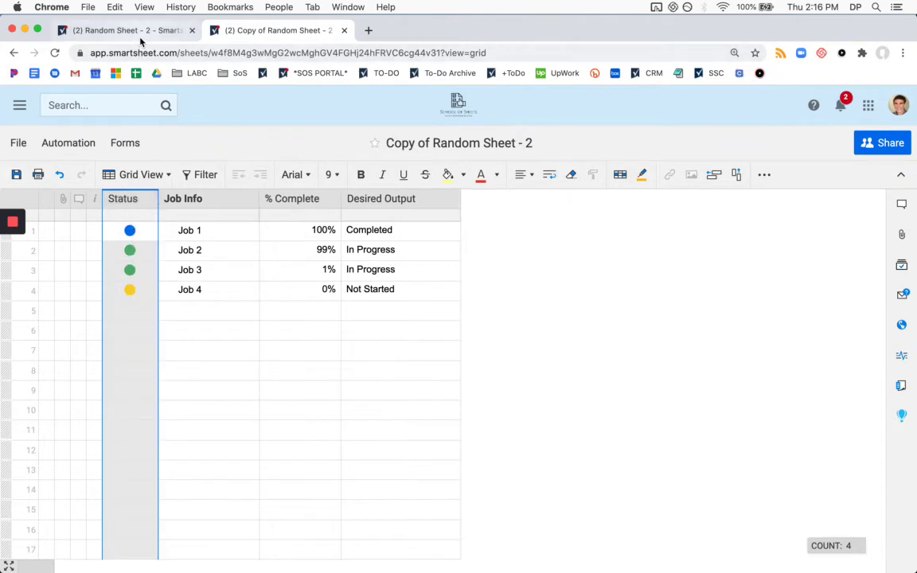
pyautogui.click(138, 34)
pyautogui.click(277, 200)
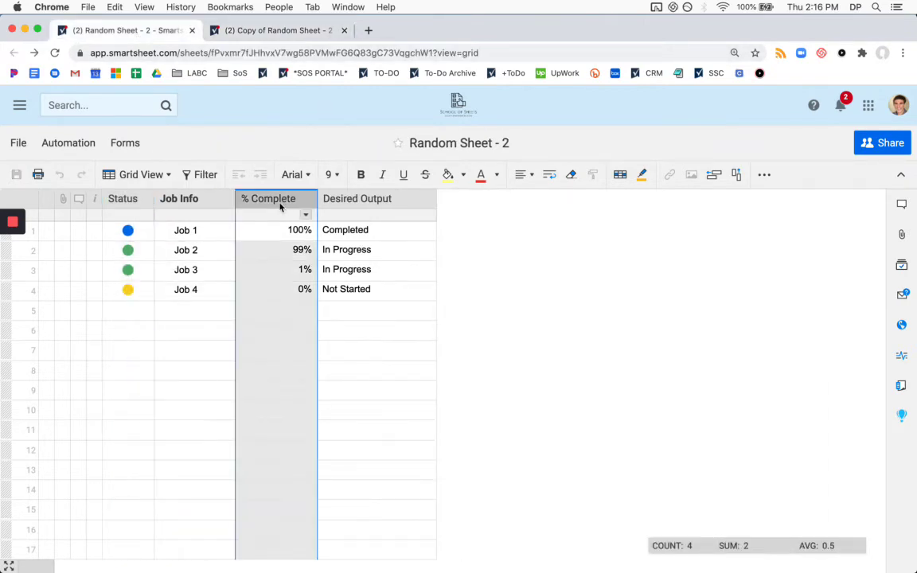
pyautogui.click(304, 200)
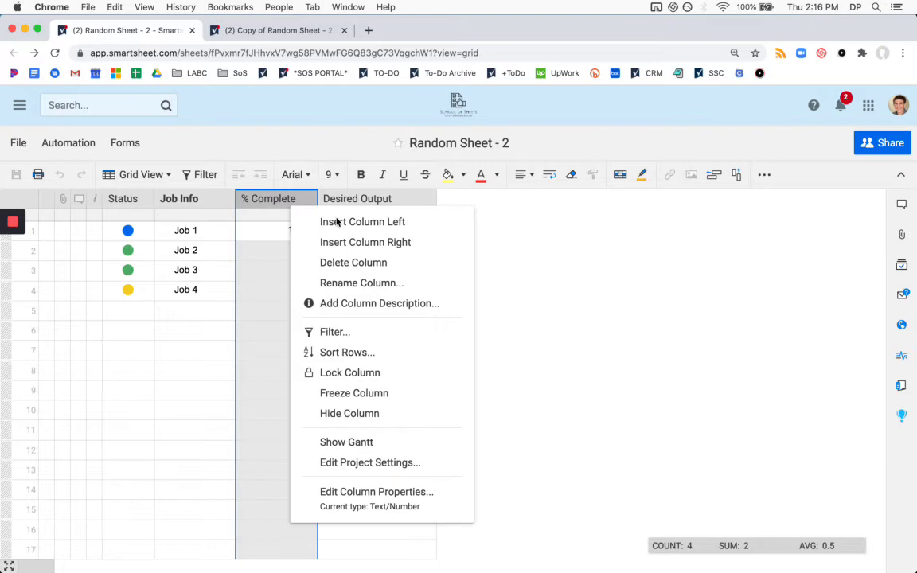
pyautogui.click(365, 265)
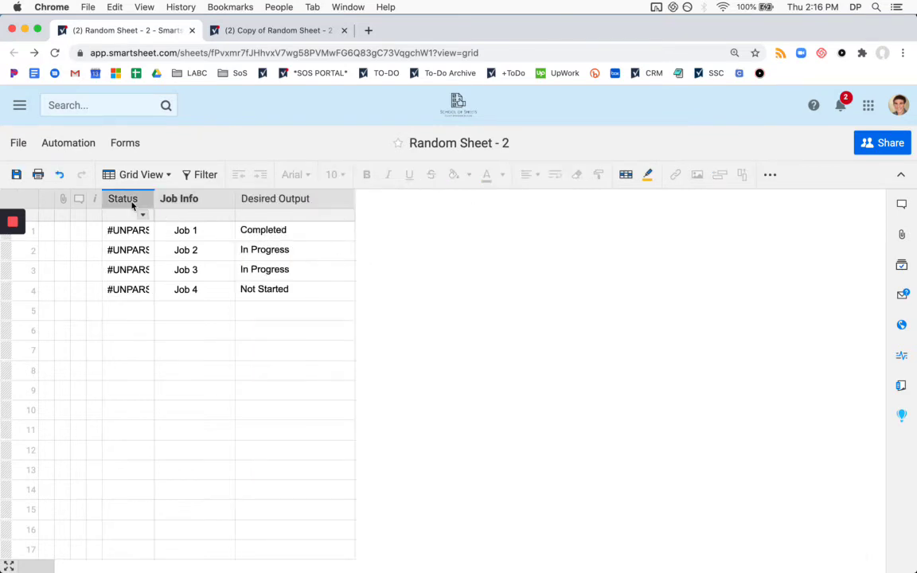
pyautogui.moveTo(153, 205); pyautogui.dragTo(203, 208)
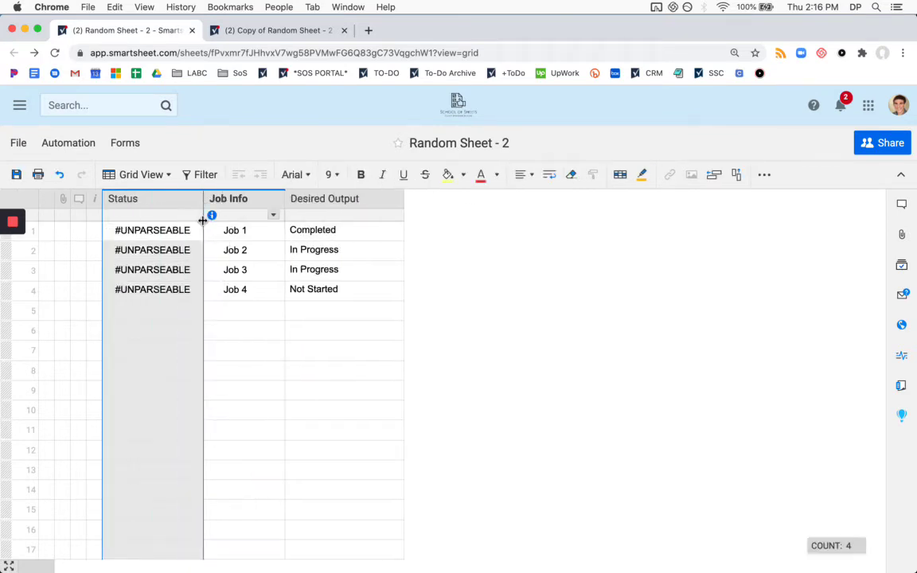
pyautogui.click(16, 176)
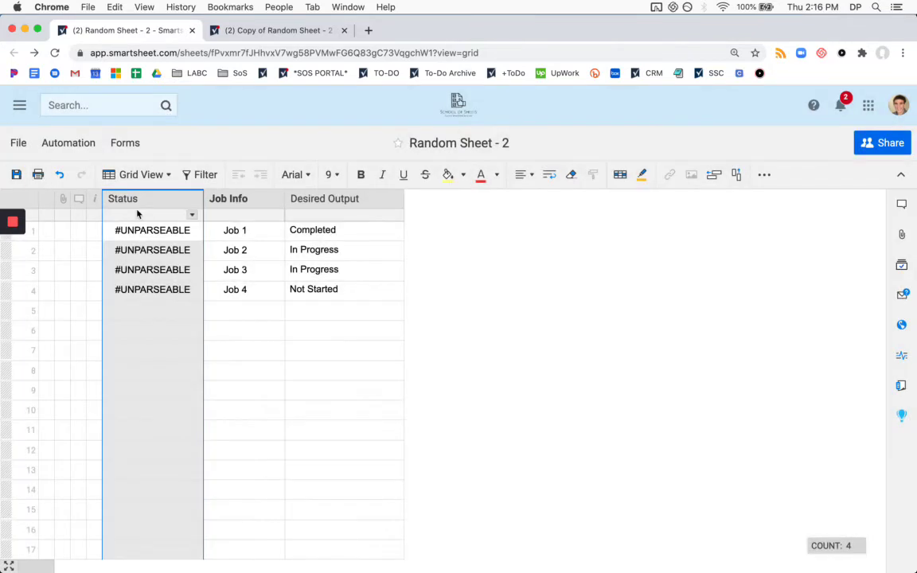
# Step: Delete the Status column from Copy of Random Sheet - 2, save it, and return to Random Sheet - 2
pyautogui.click(288, 32)
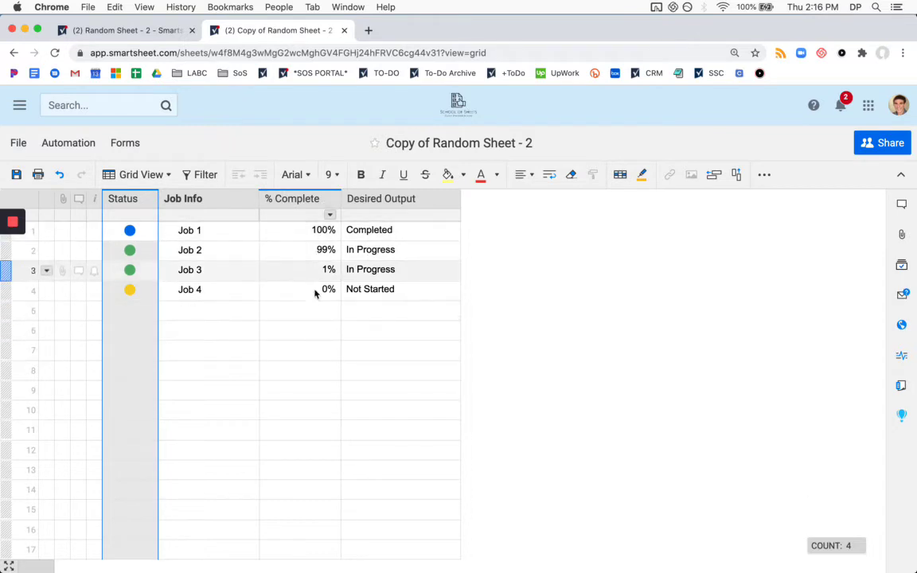
pyautogui.rightClick(131, 201)
pyautogui.click(188, 264)
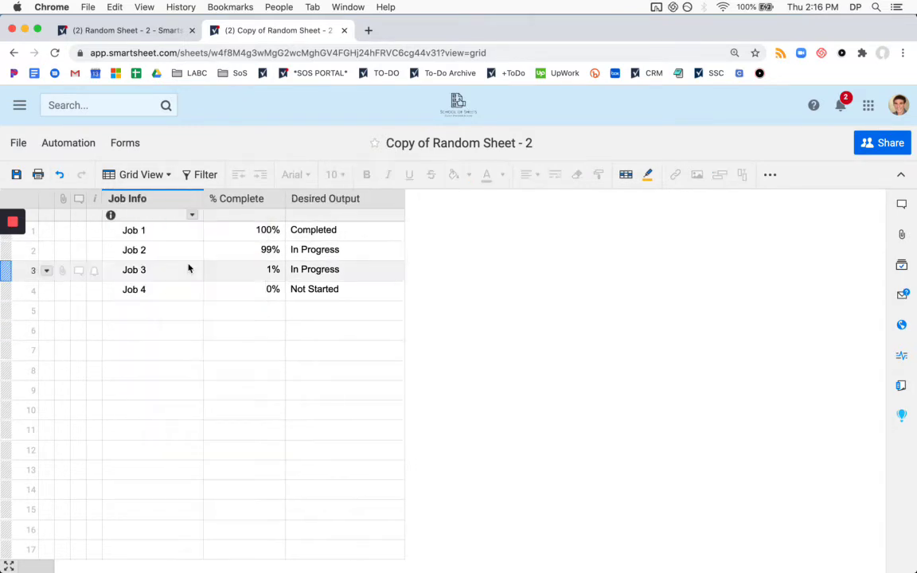
pyautogui.click(16, 174)
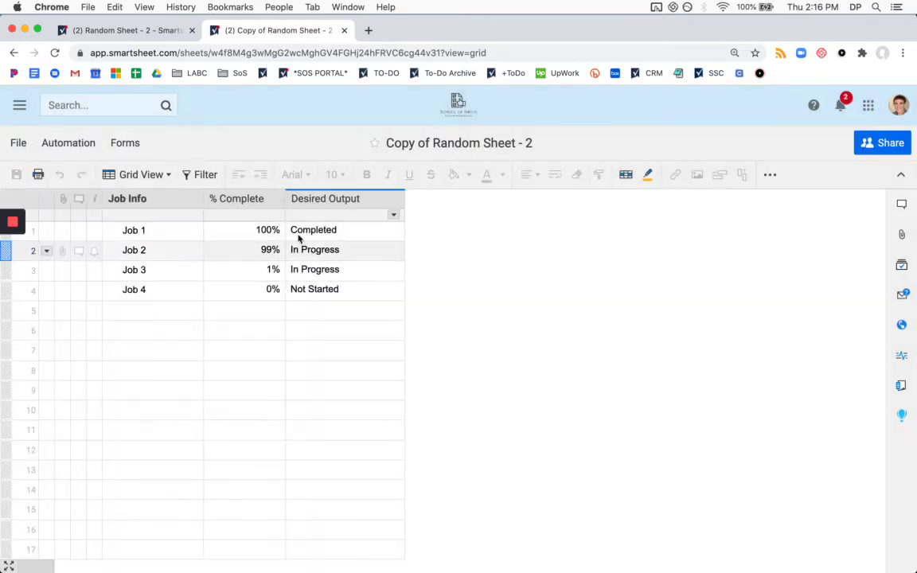
pyautogui.click(138, 33)
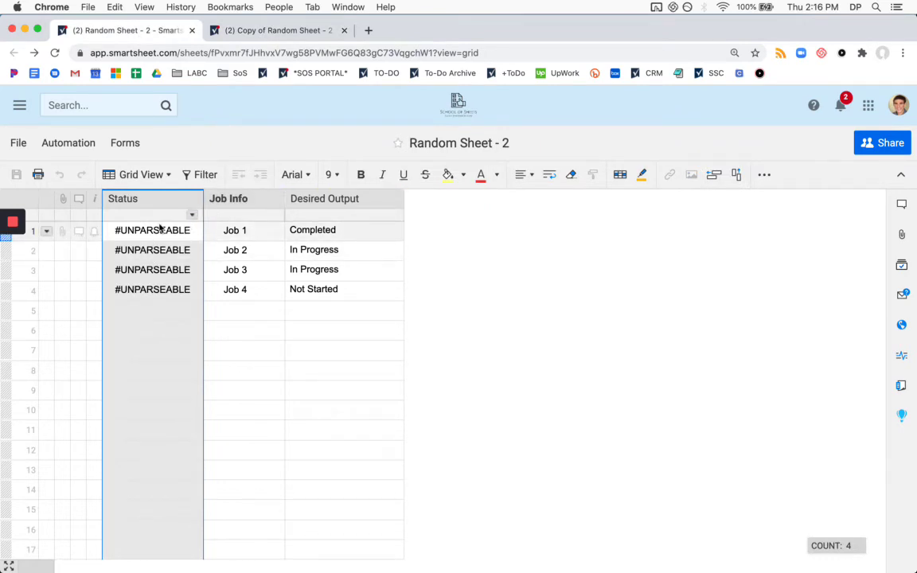
pyautogui.click(285, 31)
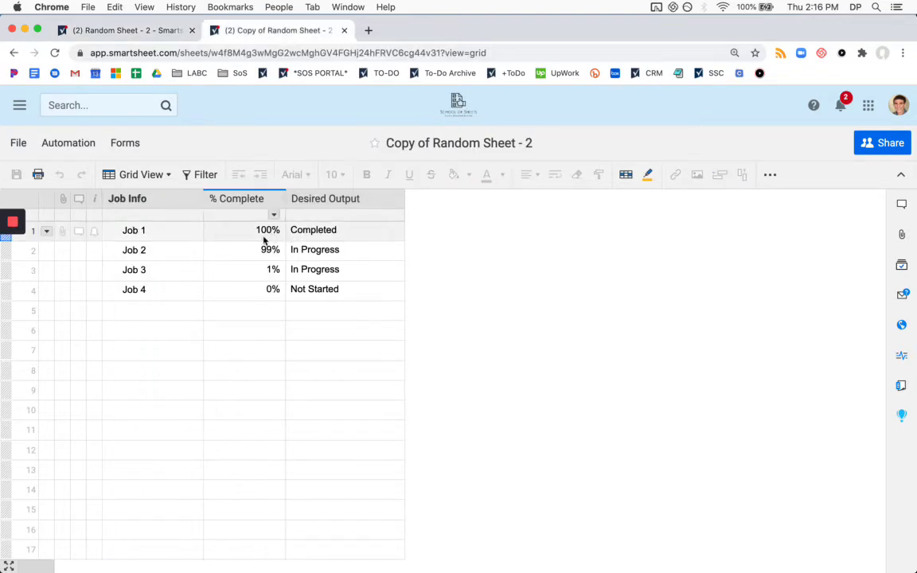
pyautogui.click(163, 32)
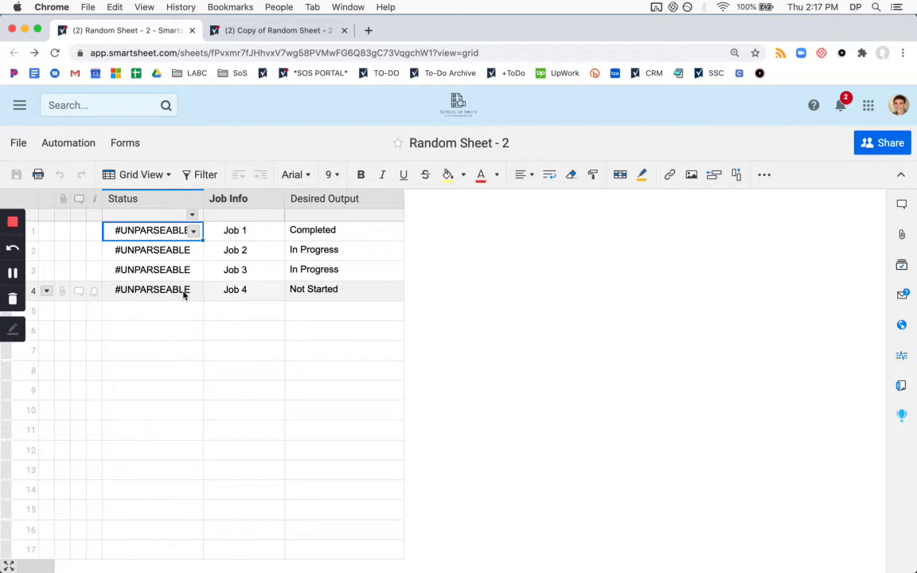
# Step: Start row 1's Status as =INDEX( with a {%Complete} reference to the copy's % Complete column
pyautogui.doubleClick(163, 232)
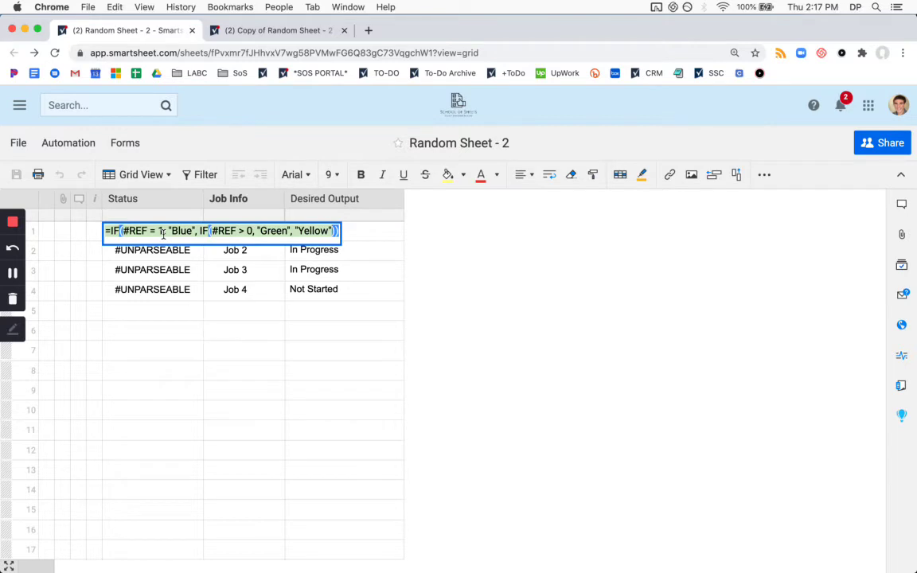
pyautogui.write('=ind')
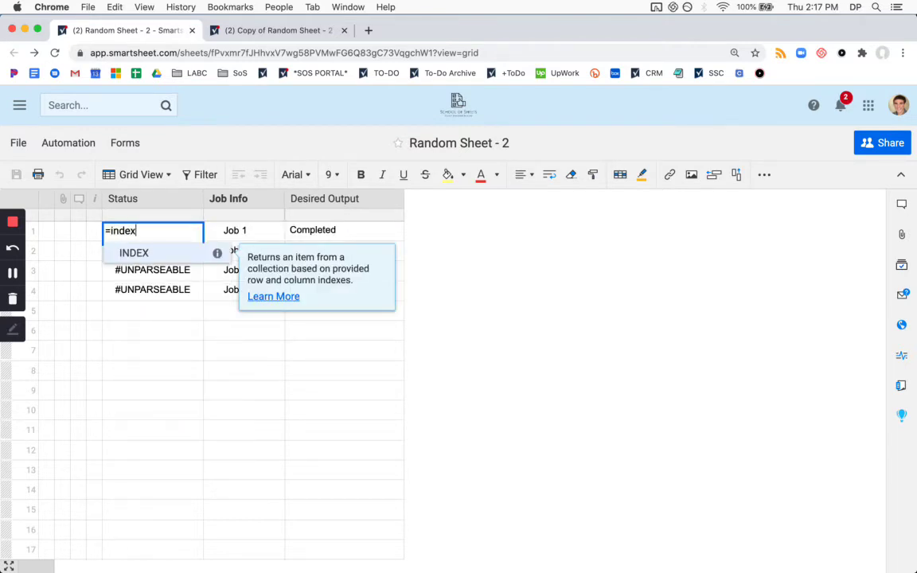
pyautogui.write('ex')
pyautogui.press('Return')
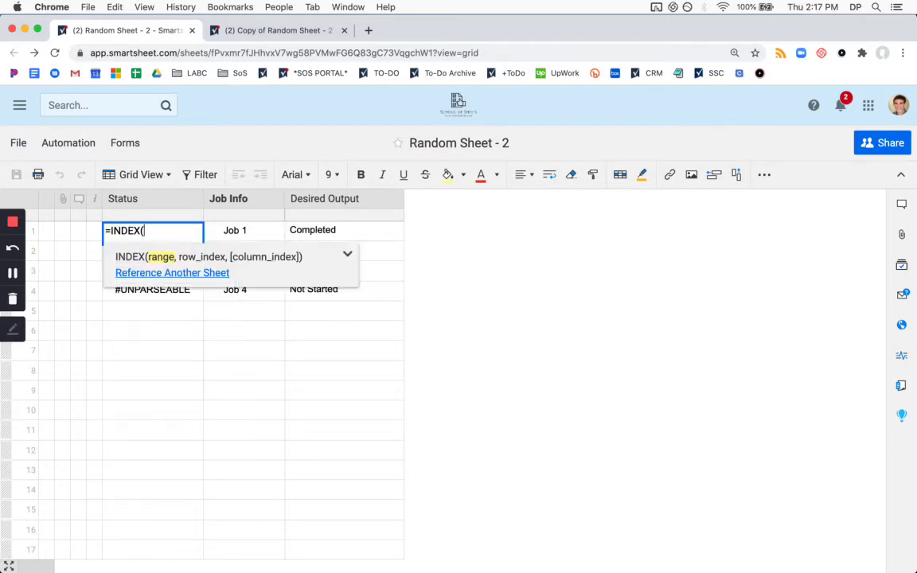
pyautogui.click(188, 273)
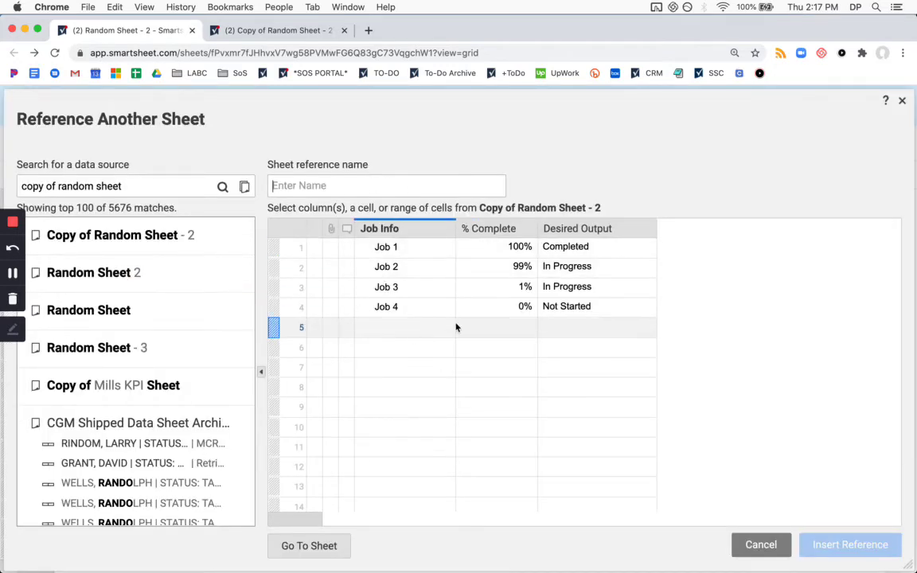
pyautogui.click(333, 187)
pyautogui.write('Comp')
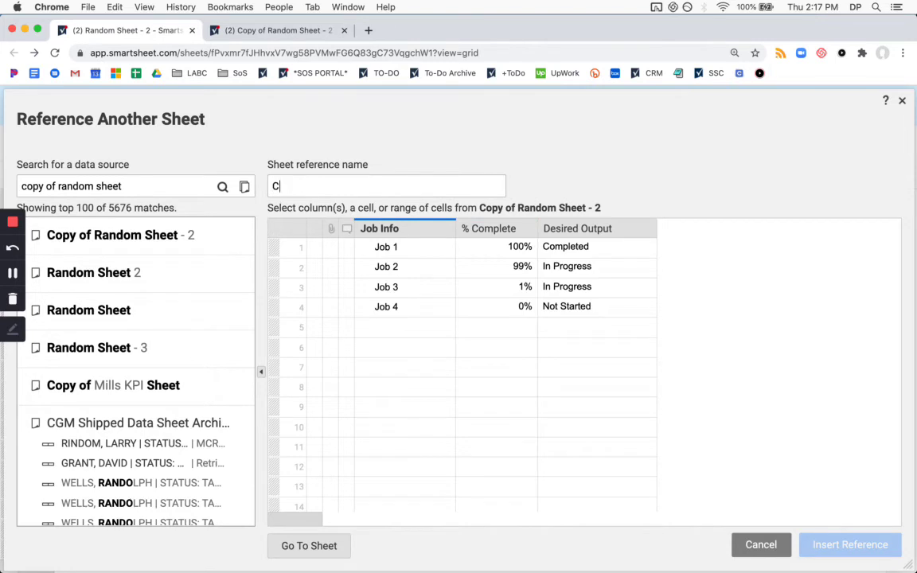
pyautogui.click(530, 225)
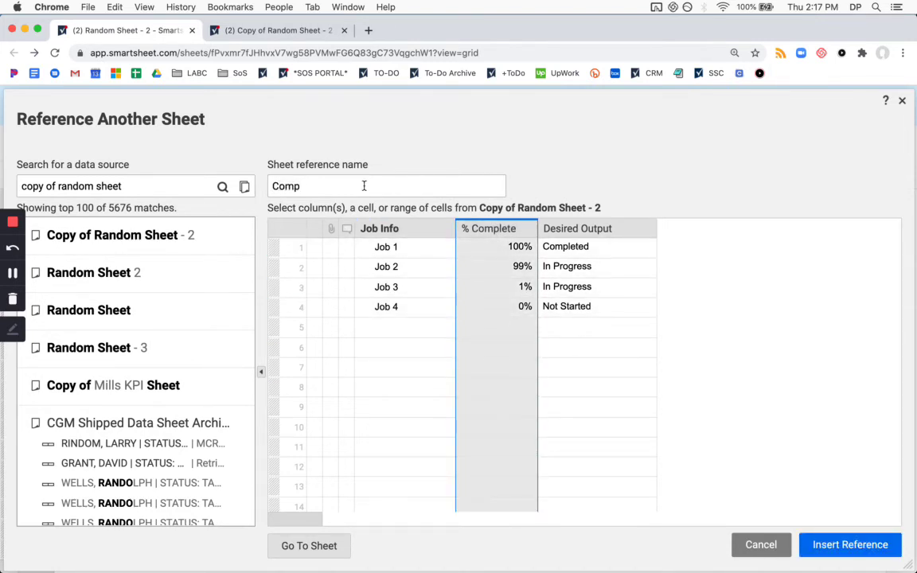
pyautogui.write('%Complete')
pyautogui.click(847, 542)
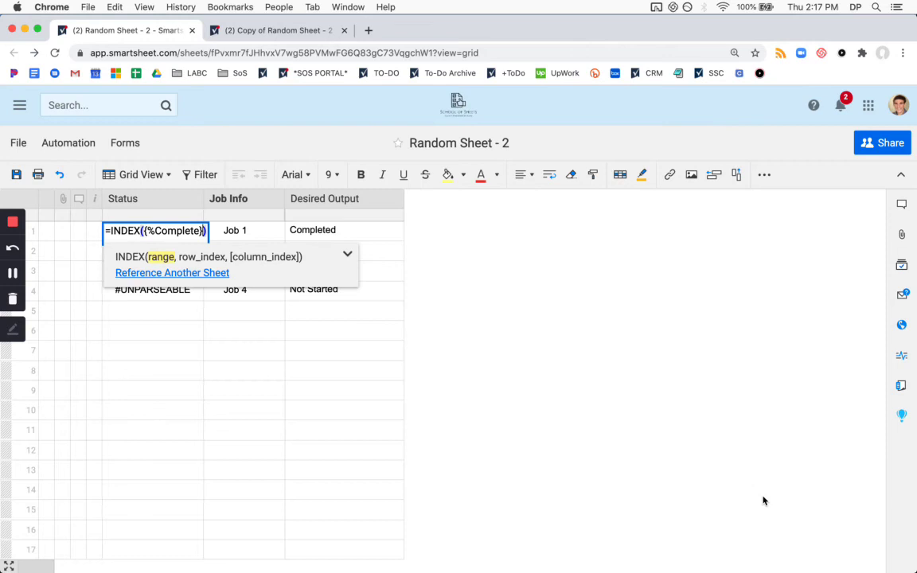
# Step: Add MATCH( on row 1's [Job Info] value inside the INDEX formula
pyautogui.write(', MATCH(')
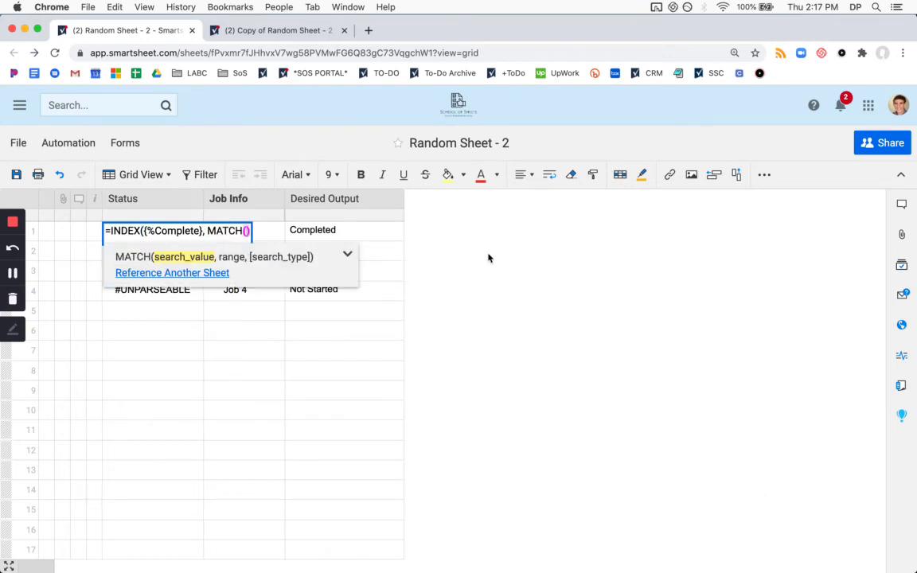
pyautogui.click(241, 289)
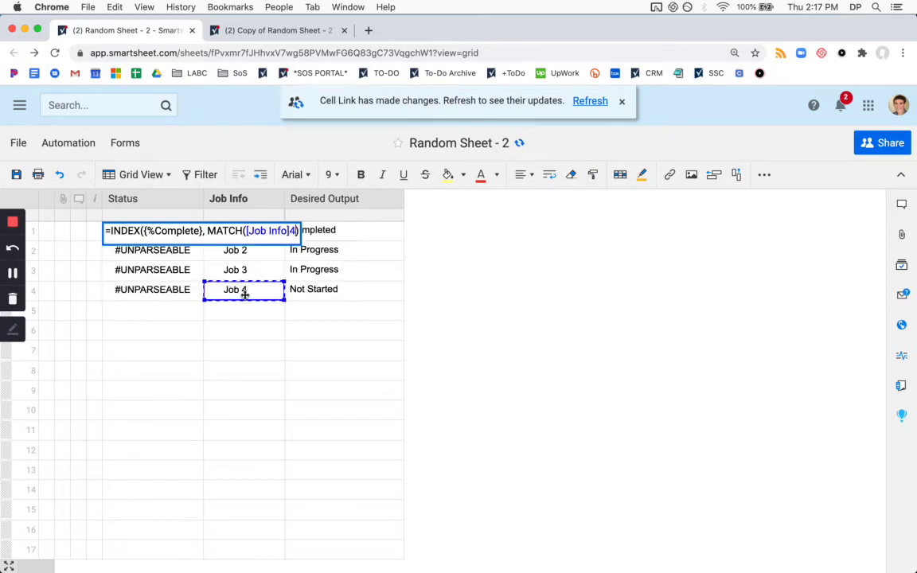
pyautogui.write('@row,')
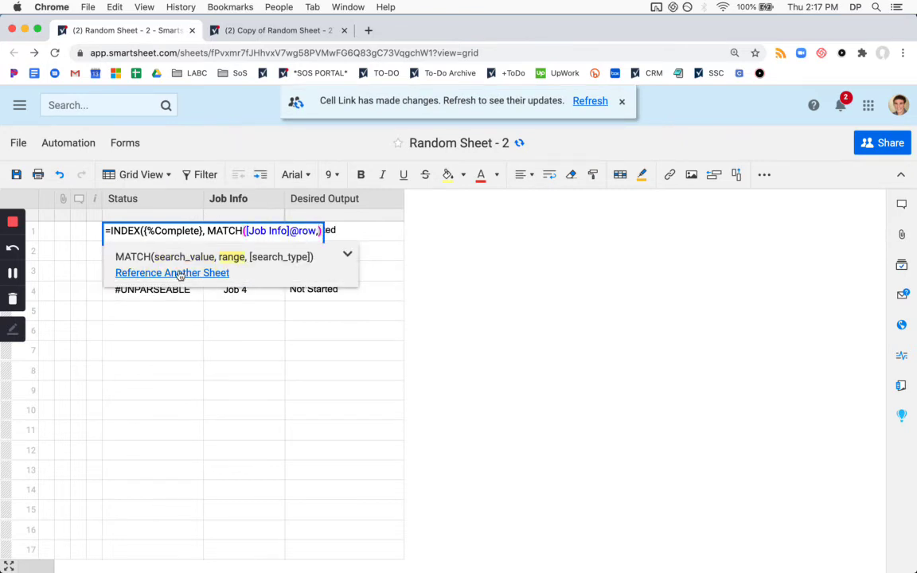
pyautogui.click(176, 272)
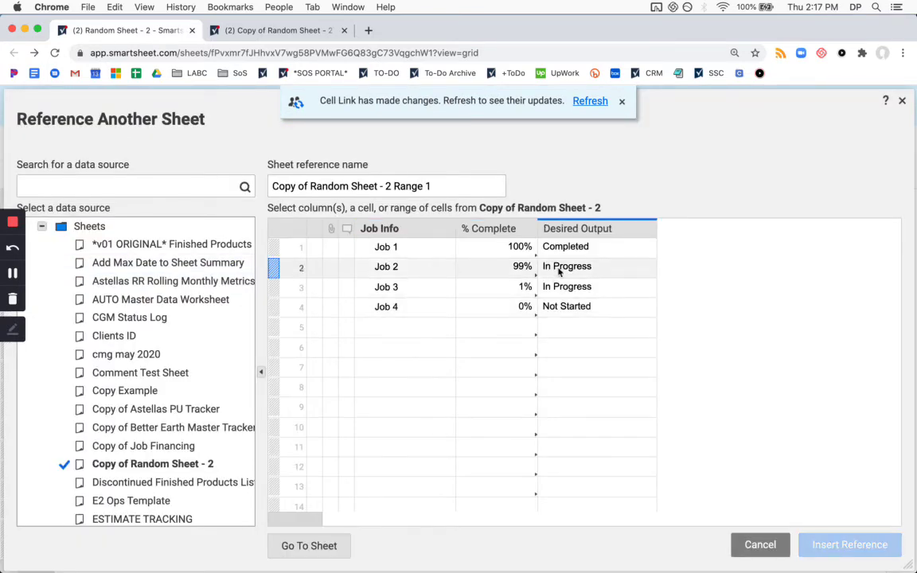
pyautogui.click(402, 230)
pyautogui.click(363, 188)
pyautogui.write('JobInfo')
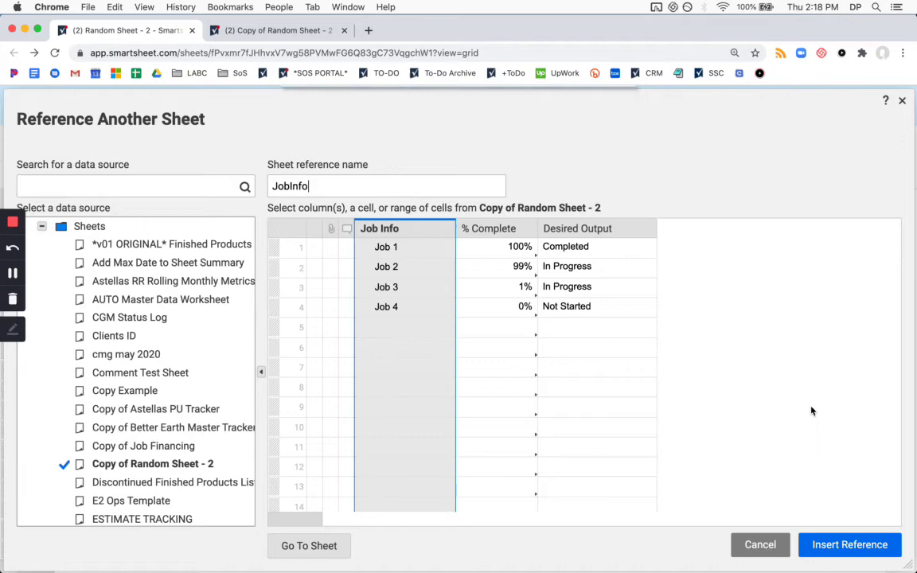
pyautogui.click(843, 541)
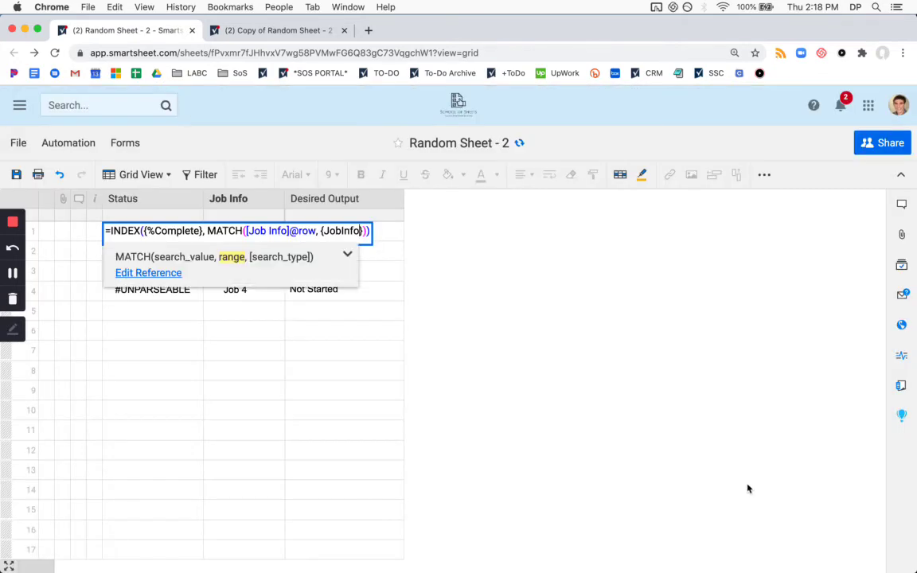
pyautogui.press('Return')
# Step: Copy row 1's Status formula down to rows 2–4
pyautogui.hotkey('ctrl', 'c')
pyautogui.hotkey('shift', 'Down')
pyautogui.hotkey('shift', 'Down')
pyautogui.hotkey('shift', 'Down')
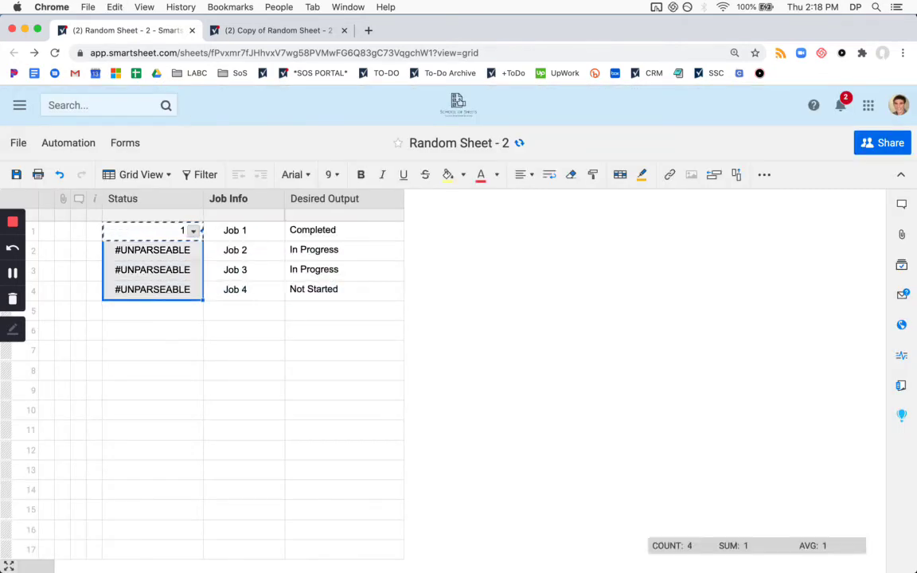
pyautogui.hotkey('ctrl', 'v')
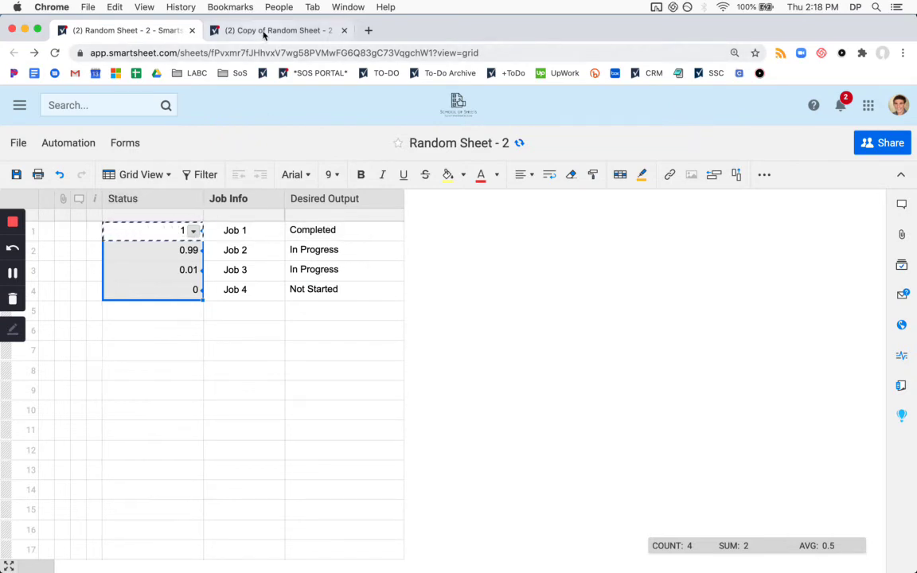
# Step: Wrap row 1's INDEX/MATCH lookup in IF(...=1, "Complete") in the Status formula
pyautogui.doubleClick(163, 231)
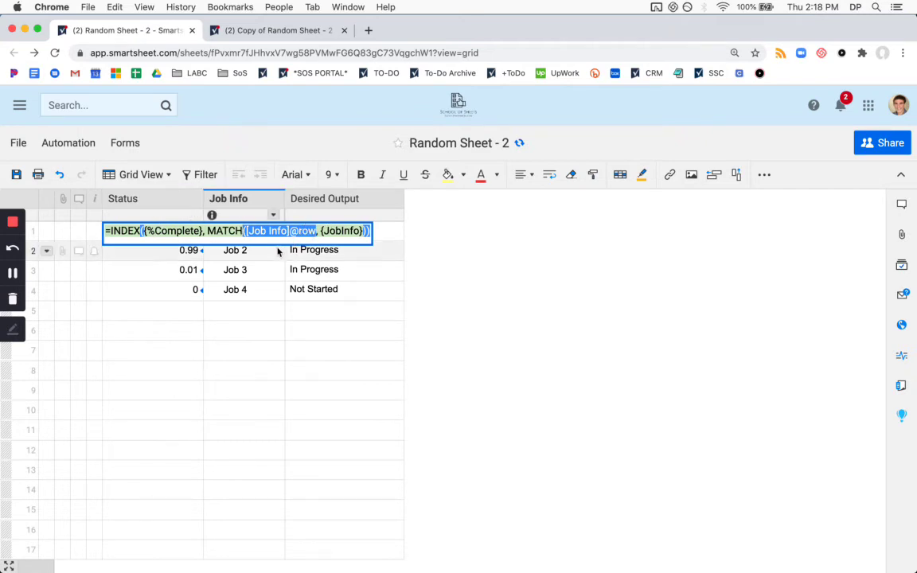
pyautogui.click(246, 273)
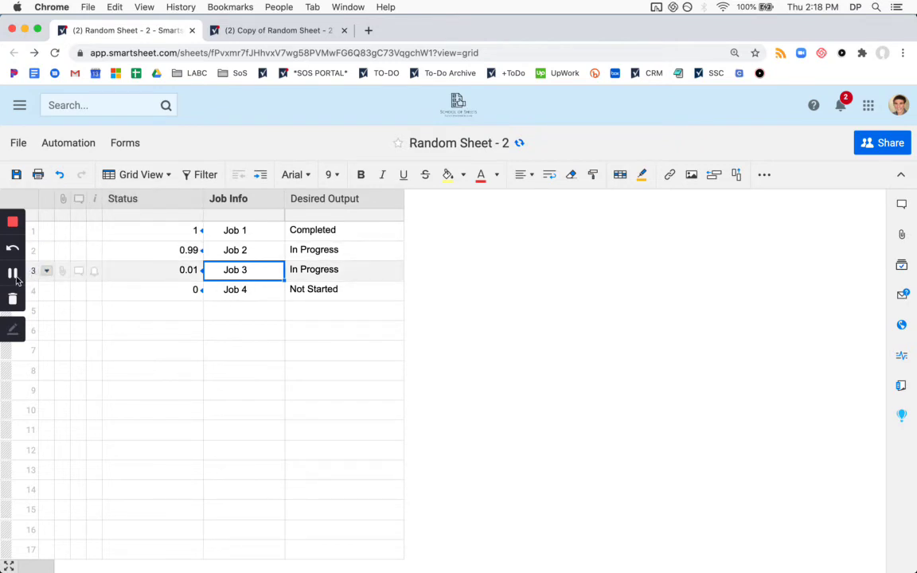
pyautogui.press('Left')
pyautogui.doubleClick(183, 225)
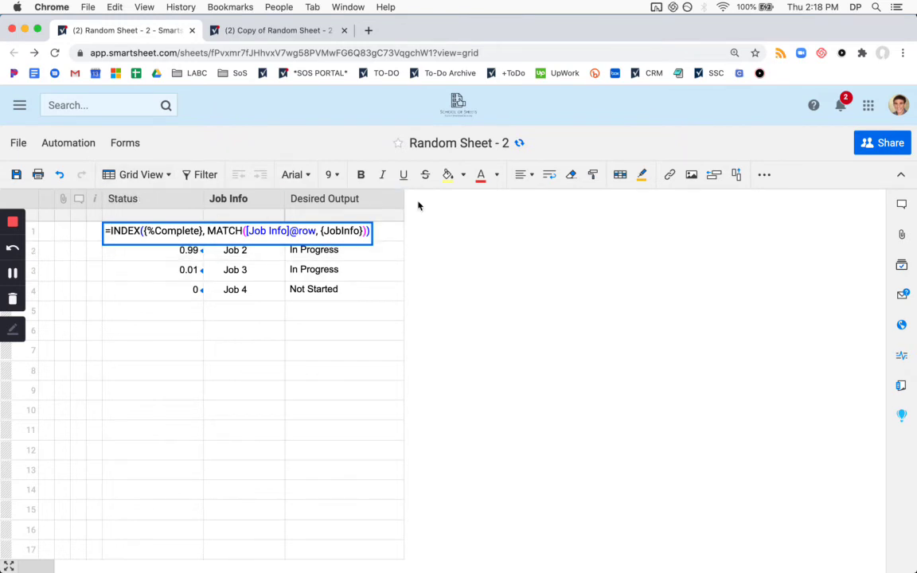
pyautogui.write('IF(')
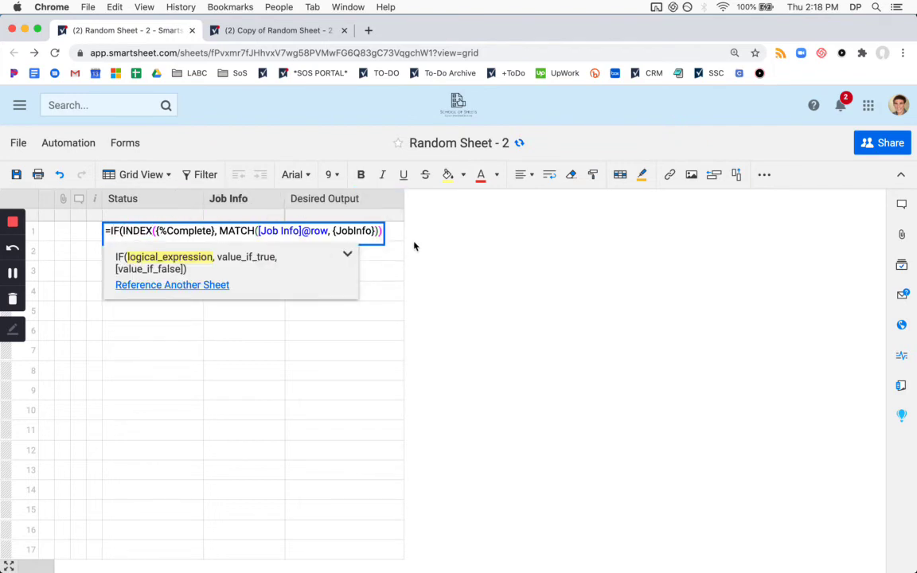
pyautogui.press('Right')
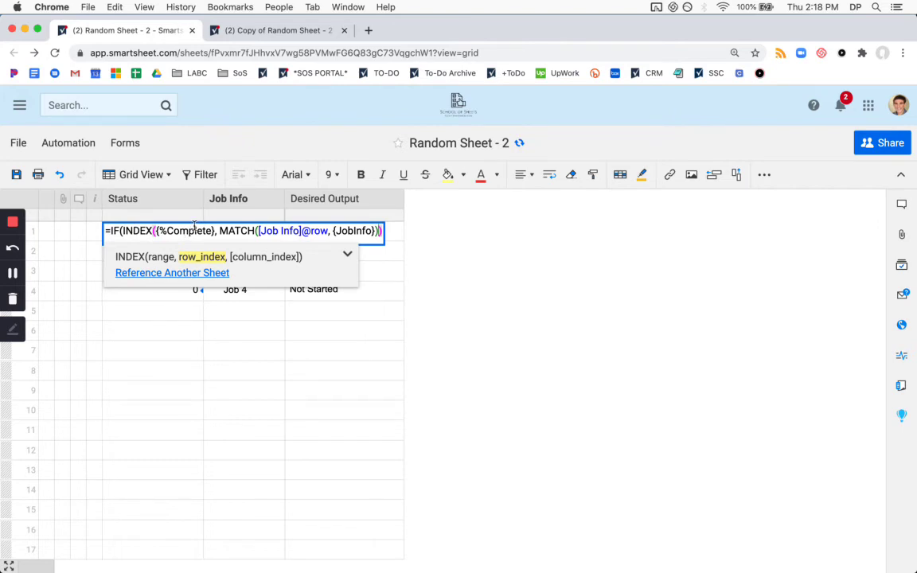
pyautogui.click(297, 230)
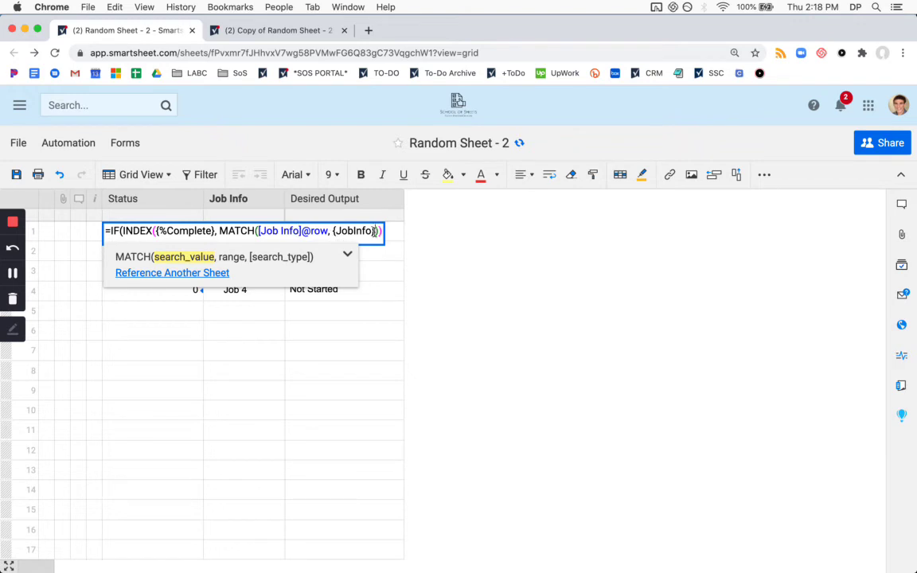
pyautogui.press('Right')
pyautogui.press('Right')
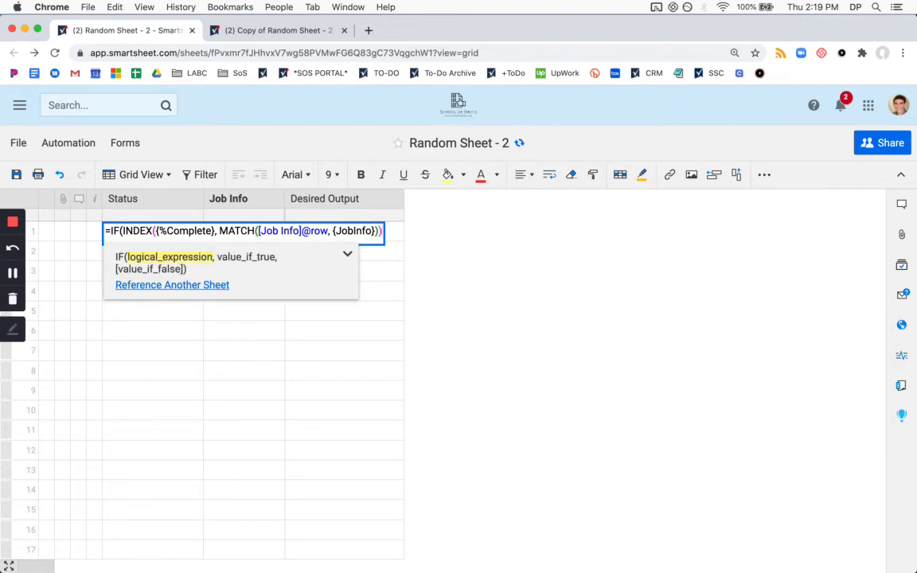
pyautogui.write('=')
pyautogui.write('1, "Co')
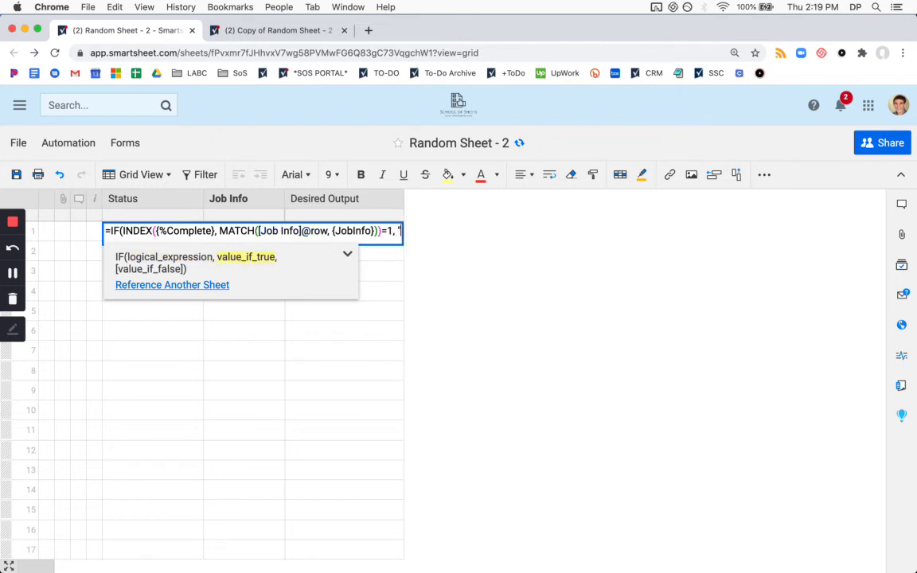
pyautogui.write('mplete")')
pyautogui.press('Return')
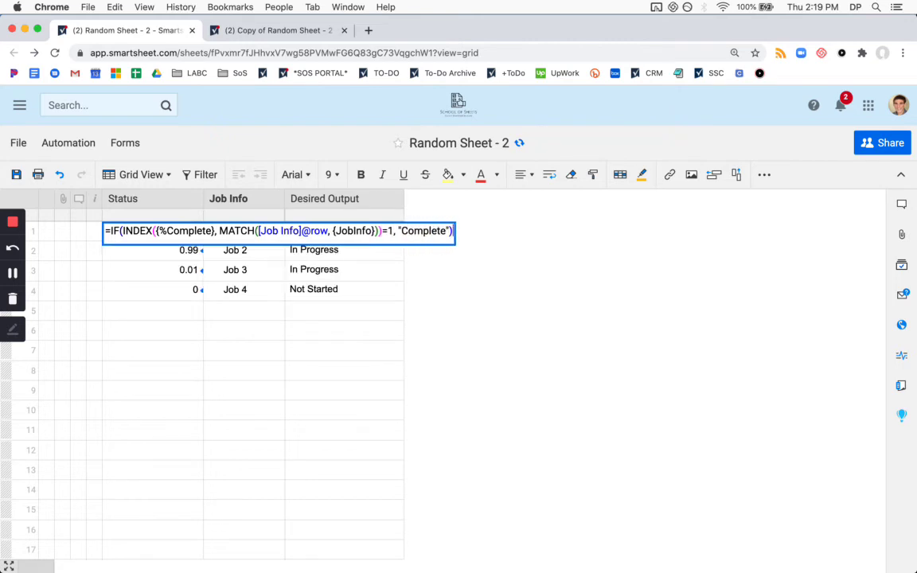
# Step: Nest a second IF in row 1's Status: >0 gives "In Progress", otherwise "Not Started"
pyautogui.doubleClick(164, 231)
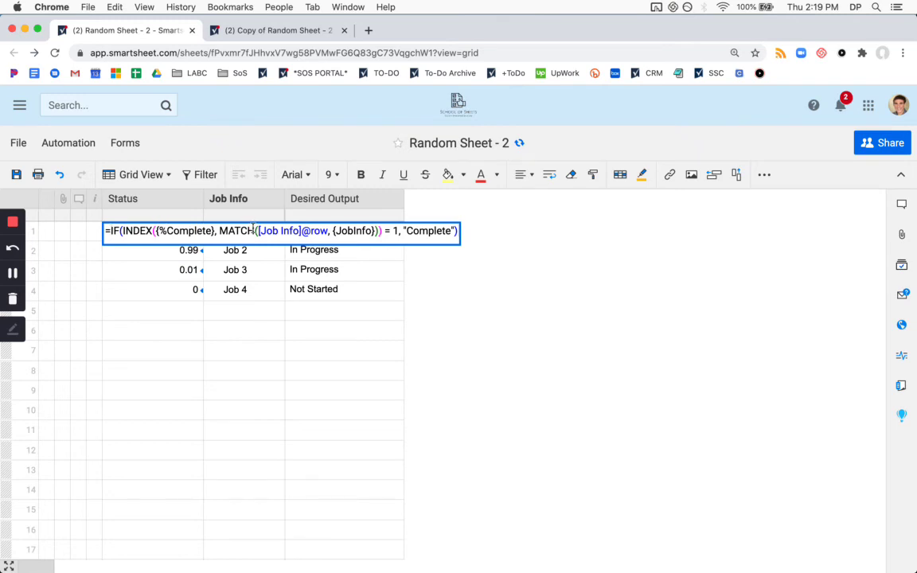
pyautogui.moveTo(110, 230); pyautogui.dragTo(457, 231)
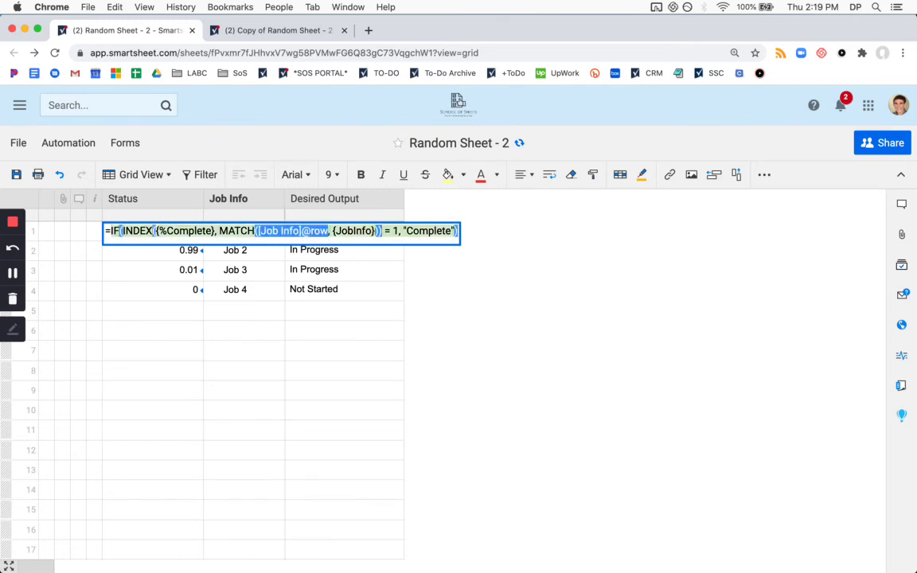
pyautogui.click(458, 231)
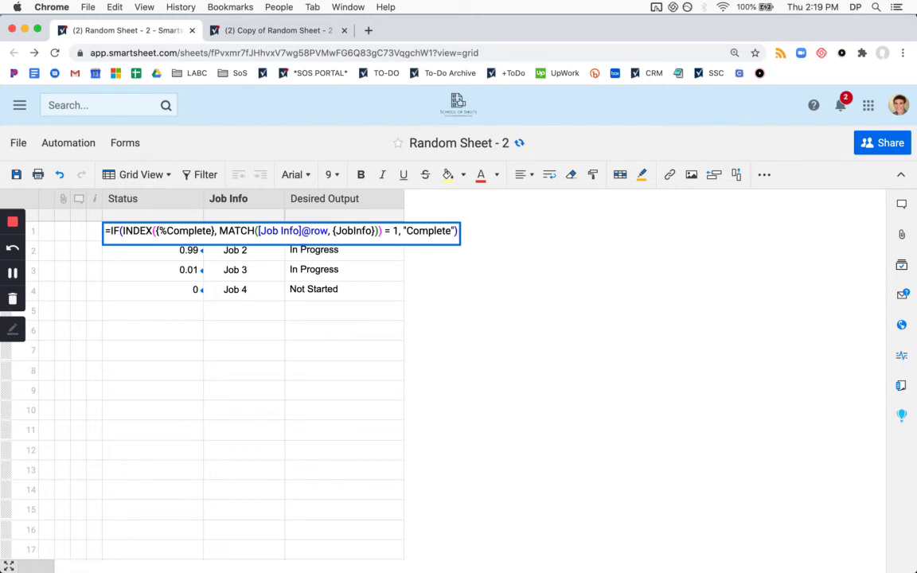
pyautogui.write(',')
pyautogui.hotkey('ctrl', 'v')
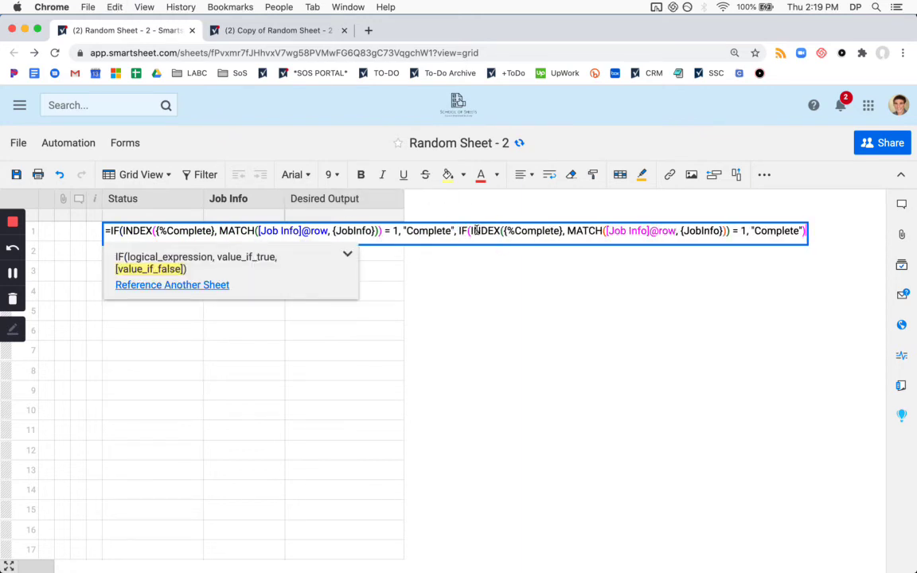
pyautogui.doubleClick(733, 230)
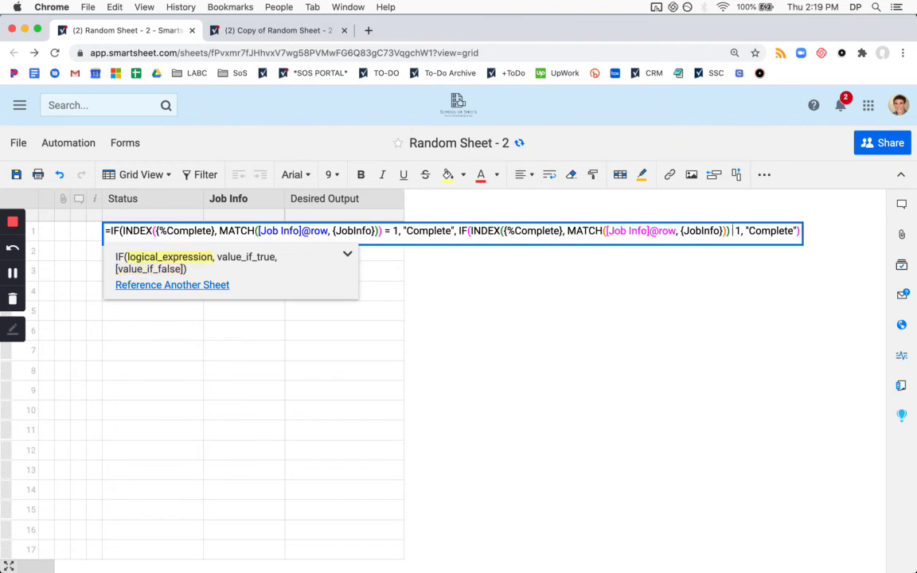
pyautogui.write('>')
pyautogui.press('BackSpace')
pyautogui.write('0')
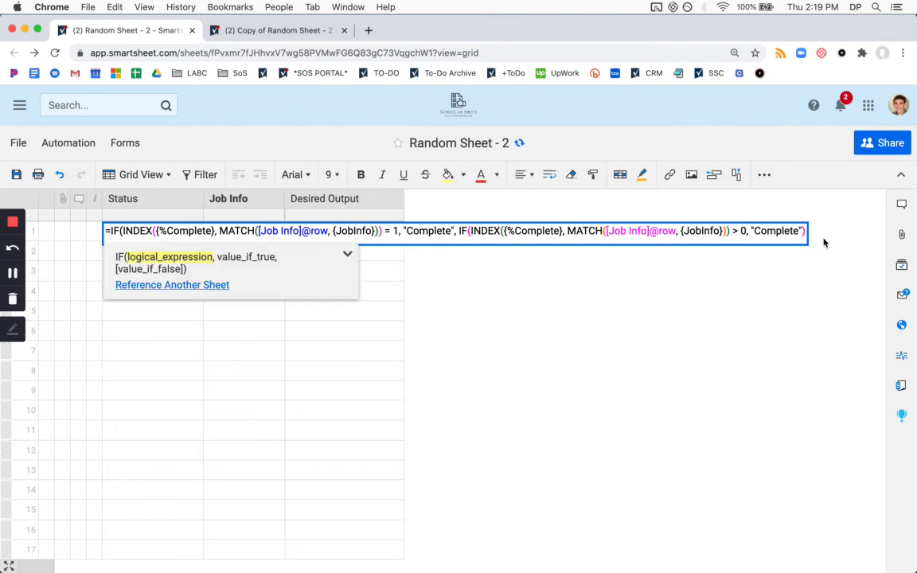
pyautogui.doubleClick(784, 231)
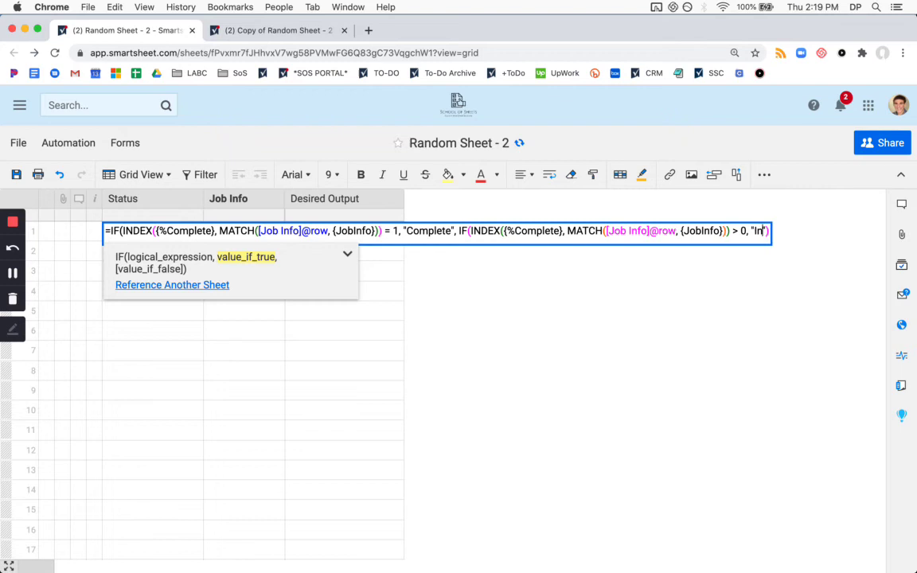
pyautogui.write('Progress')
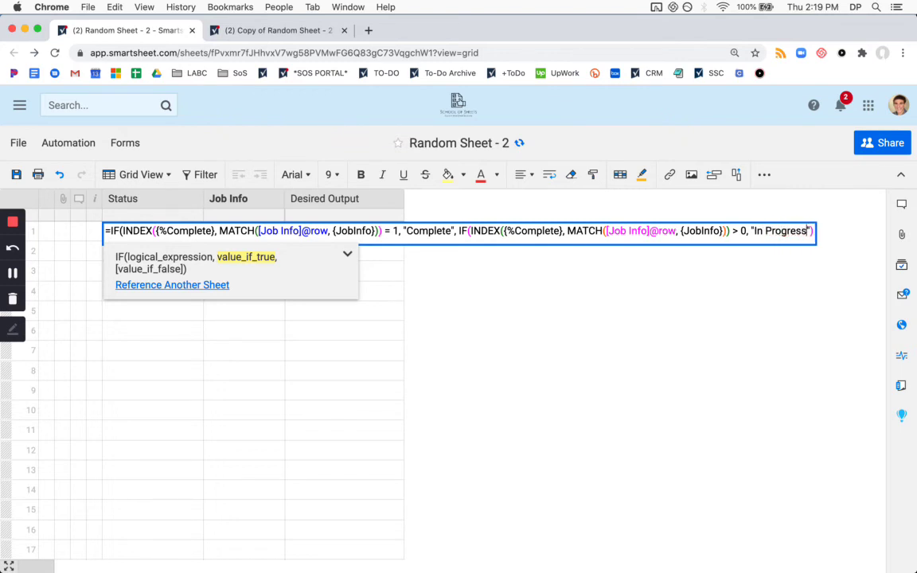
pyautogui.write('", "C')
pyautogui.press('BackSpace')
pyautogui.write('Not S')
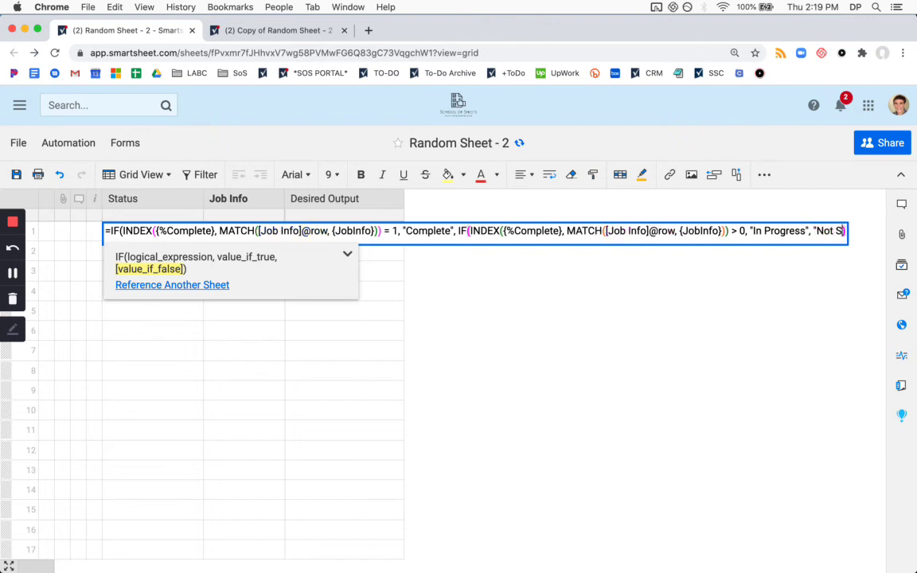
pyautogui.write('tarted"')
pyautogui.press('Return')
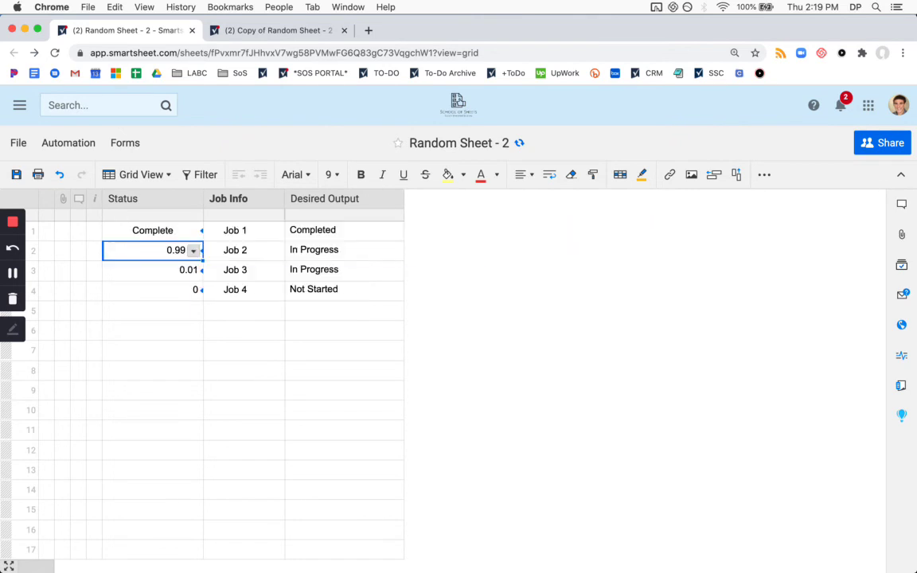
# Step: Copy the nested IF Status formula into rows 1–4
pyautogui.press('Up')
pyautogui.press('super+c')
pyautogui.hotkey('shift', 'Down')
pyautogui.hotkey('shift', 'Down')
pyautogui.hotkey('shift', 'Down')
pyautogui.press('super+v')
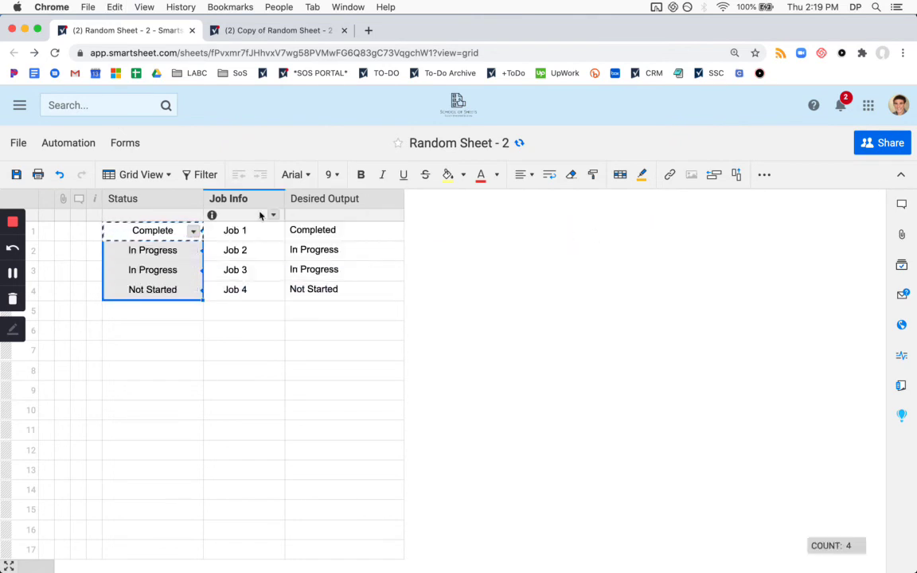
# Step: Save the sheet, enter Job 5 in row 5's Job Info, and save again
pyautogui.click(249, 333)
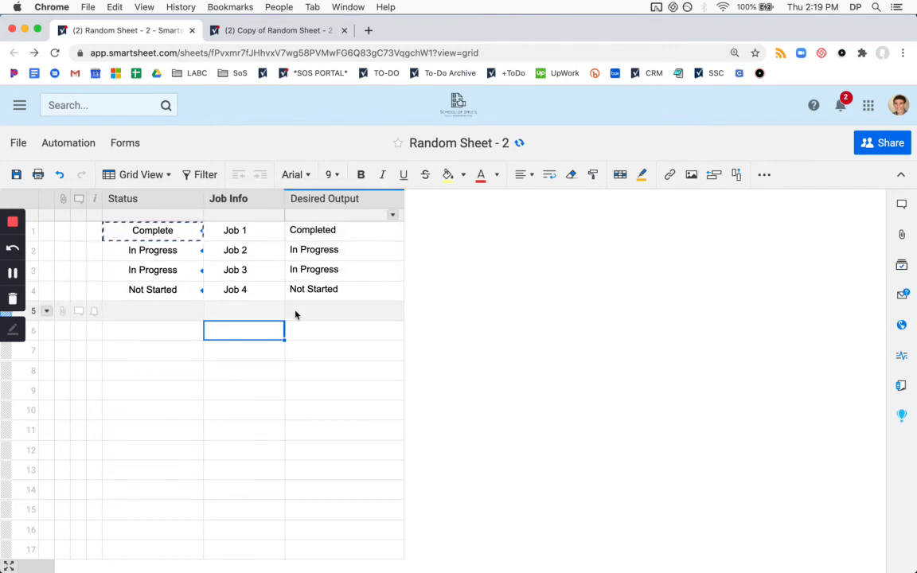
pyautogui.press('super+s')
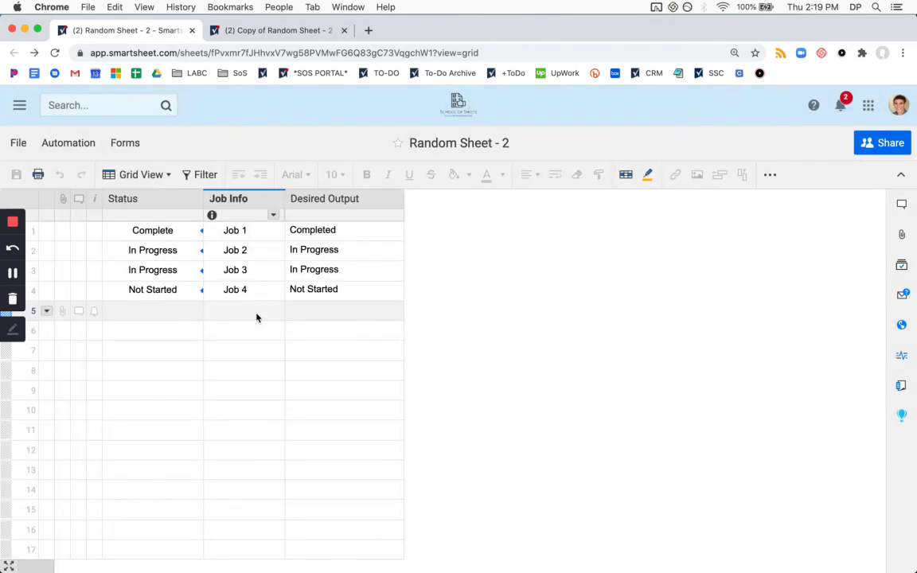
pyautogui.click(256, 317)
pyautogui.click(354, 201)
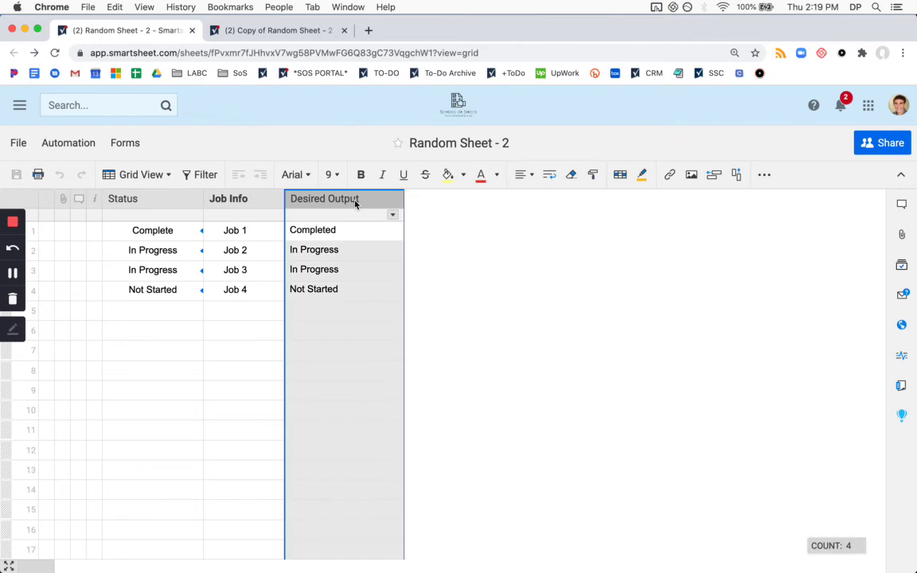
pyautogui.click(265, 310)
pyautogui.write('Job 5')
pyautogui.press('Return')
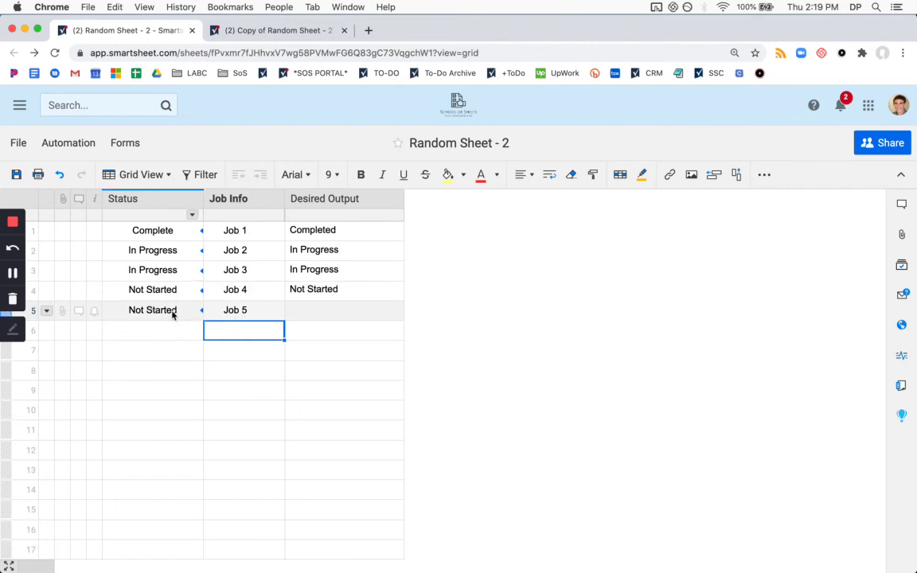
pyautogui.click(16, 174)
# Step: In Copy of Random Sheet - 2, add Job 5 with 3% complete, then return to Random Sheet - 2
pyautogui.click(241, 31)
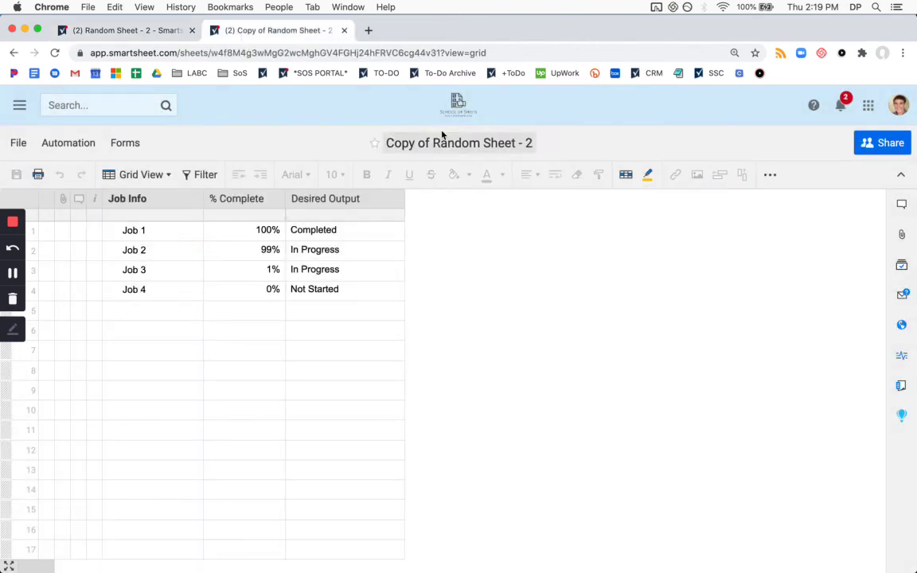
pyautogui.click(158, 309)
pyautogui.write('Job ')
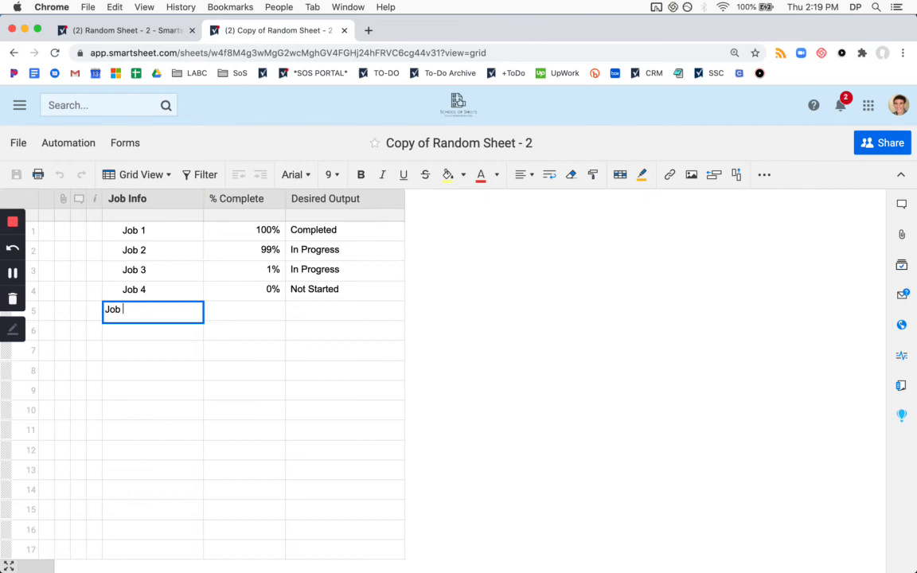
pyautogui.write('5')
pyautogui.press('Return')
pyautogui.click(267, 313)
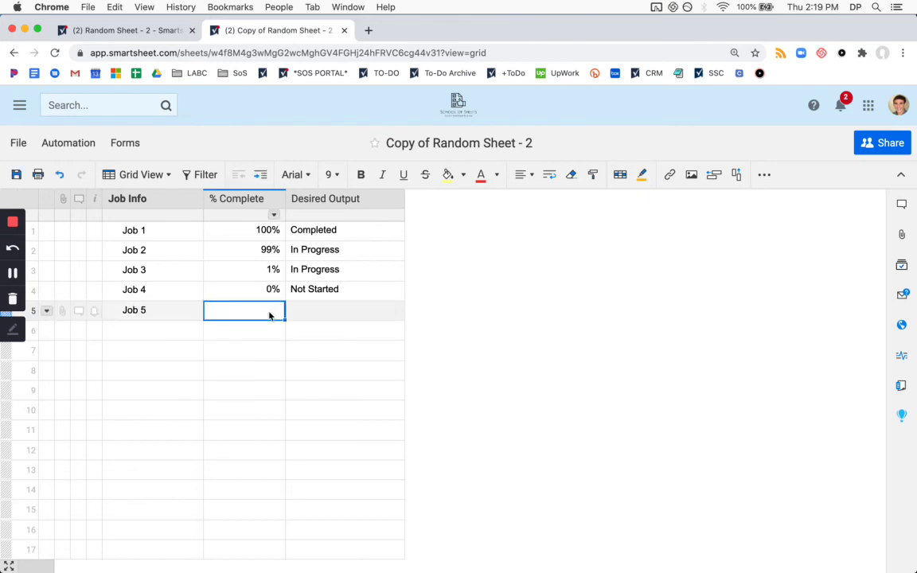
pyautogui.write('3')
pyautogui.press('Return')
pyautogui.click(126, 29)
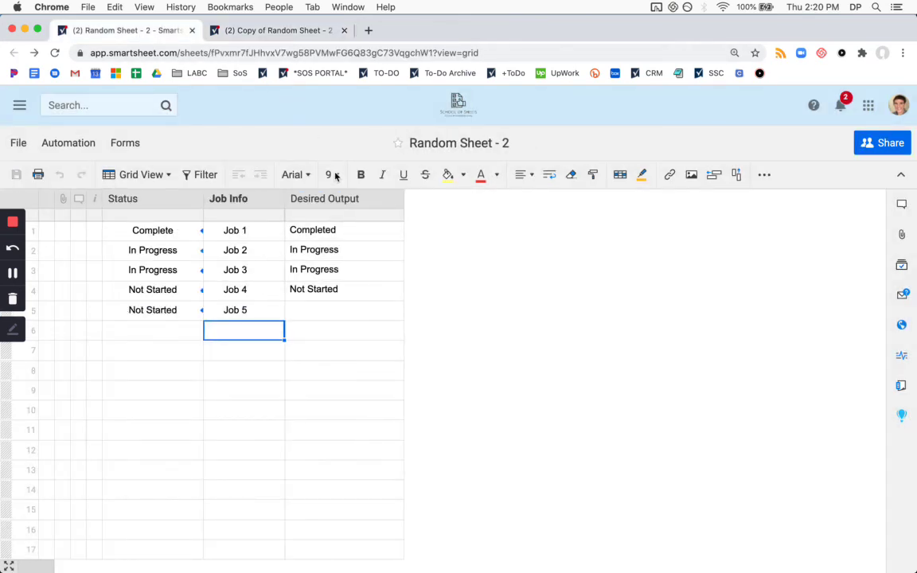